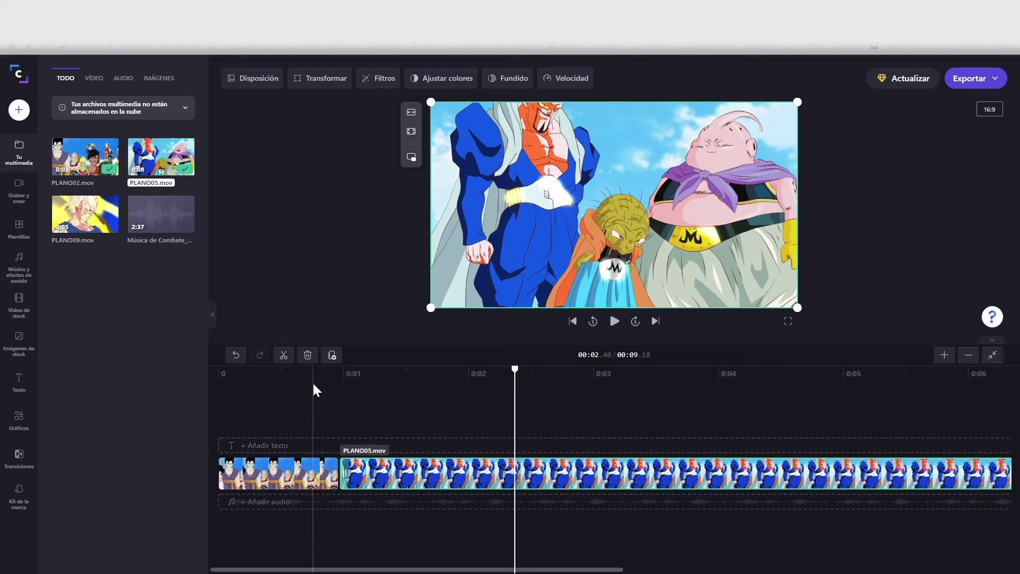
Step: Add the Giro transition between the PLANO02.mov and PLANO05.mov clips on the timeline
click(312, 383)
click(380, 387)
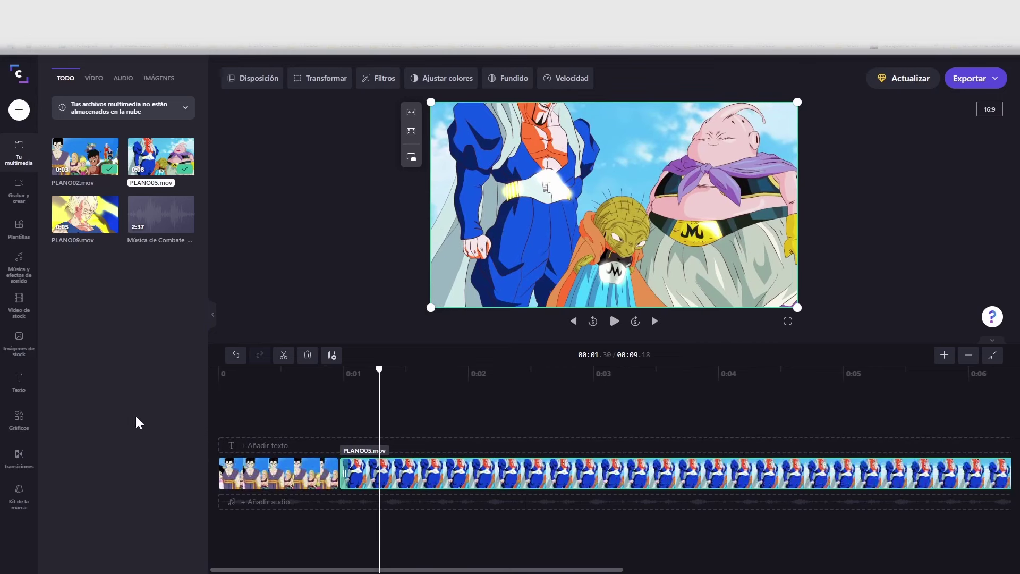
click(18, 461)
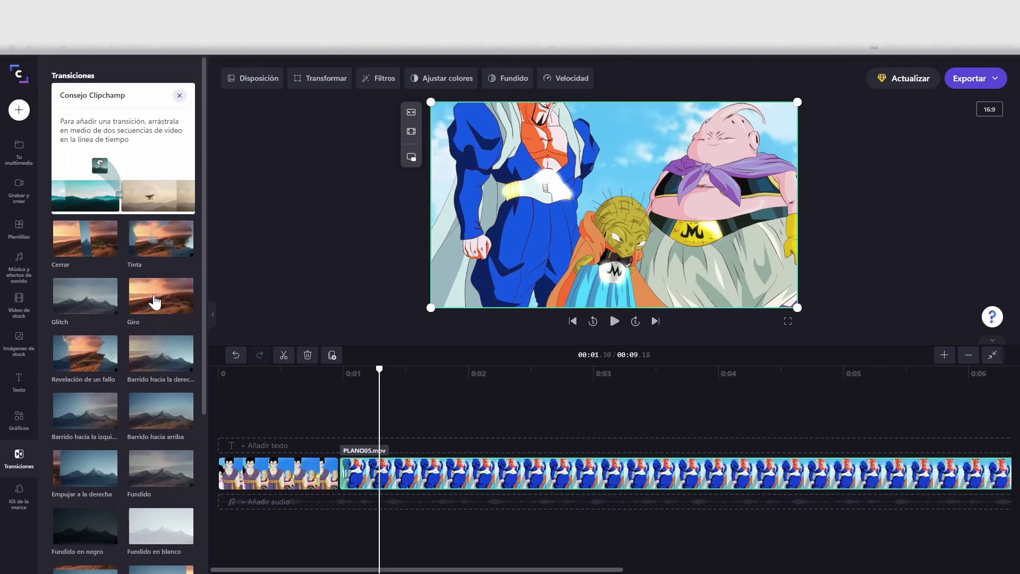
drag(154, 301, 337, 467)
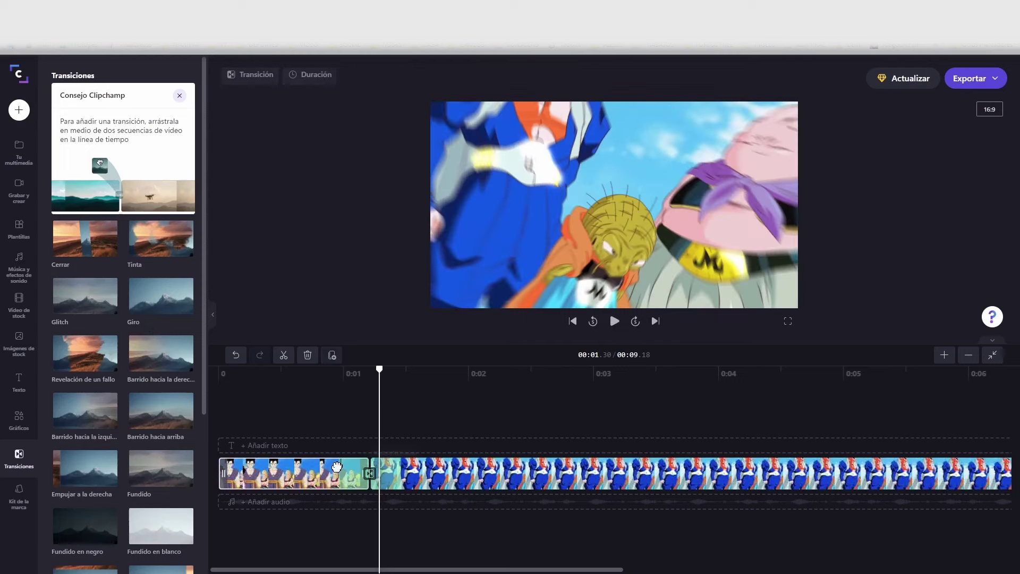
Step: Play the timeline from the start to preview the transition, then return the playhead to the beginning
click(220, 373)
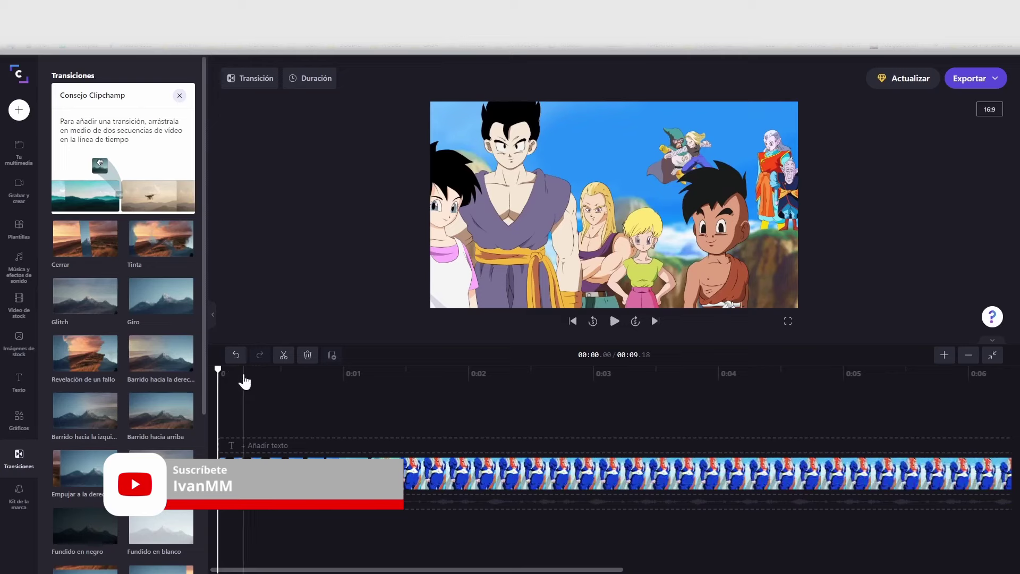
key(space)
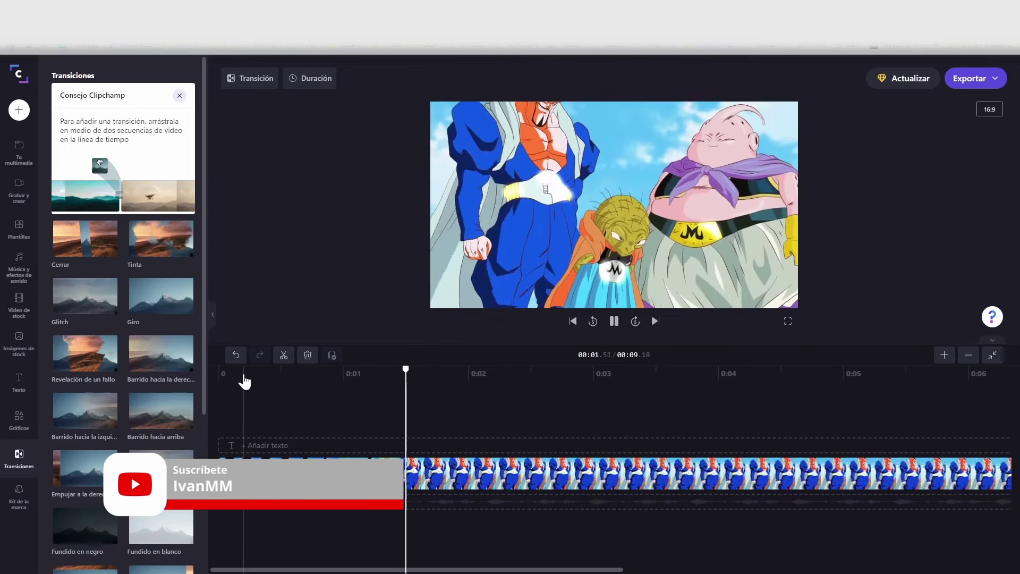
key(space)
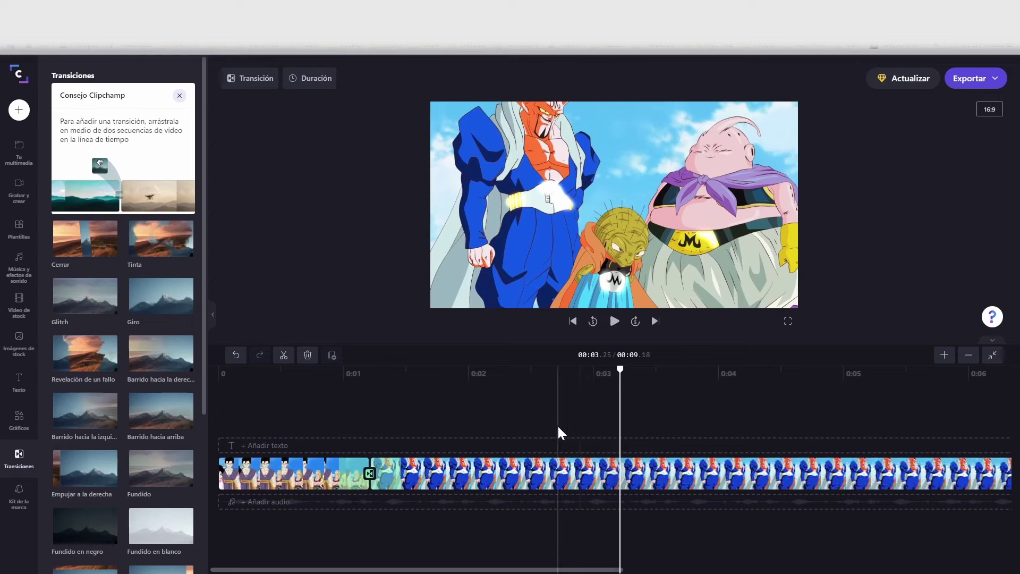
key(Home)
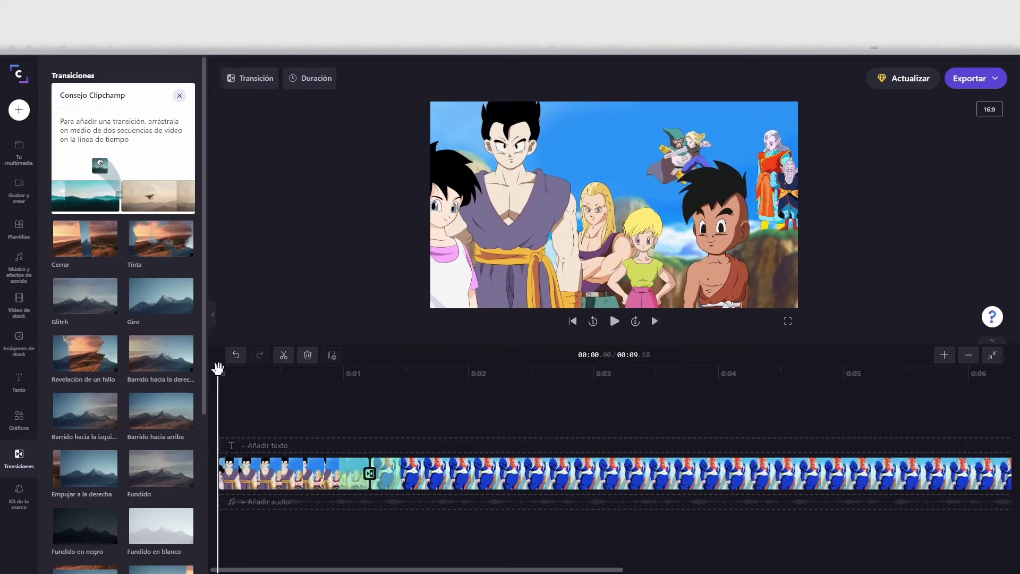
drag(218, 368, 181, 376)
Step: Try several filters on the PLANO02.mov clip and apply the Interior filter
click(267, 479)
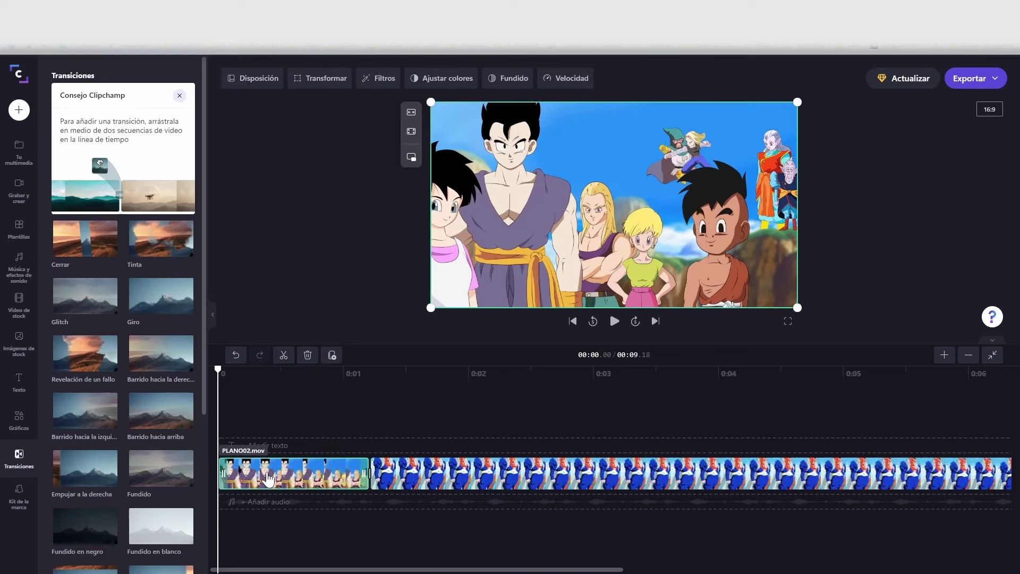
click(378, 82)
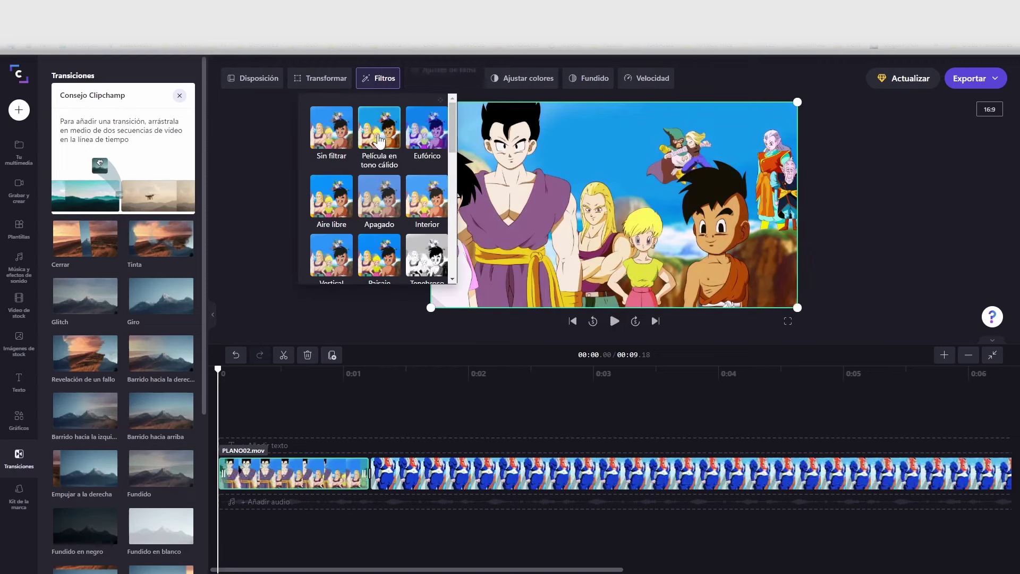
click(385, 200)
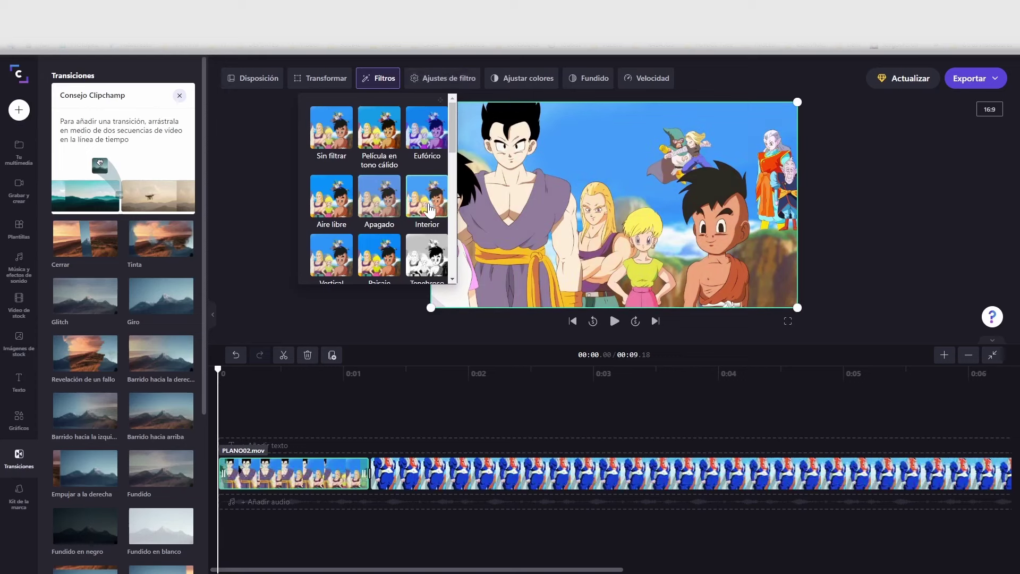
scroll(372, 228, down, 1)
click(342, 250)
scroll(333, 248, down, 1)
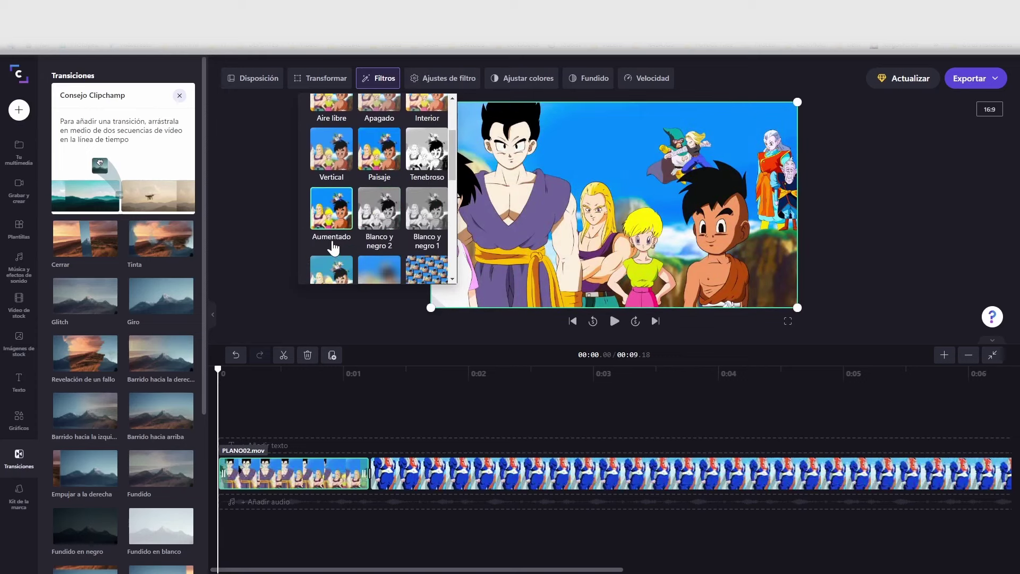
scroll(351, 218, up, 2)
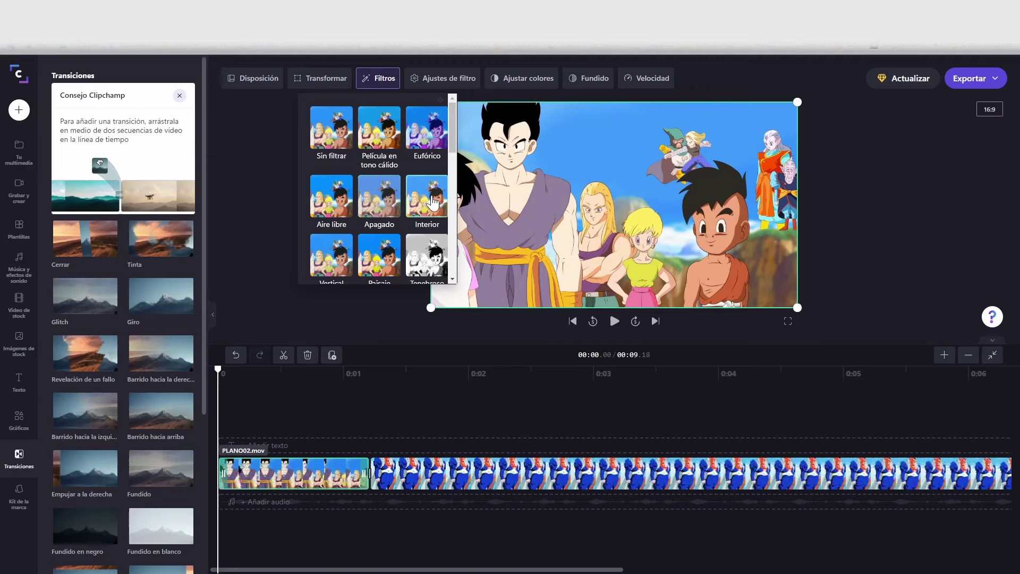
click(256, 213)
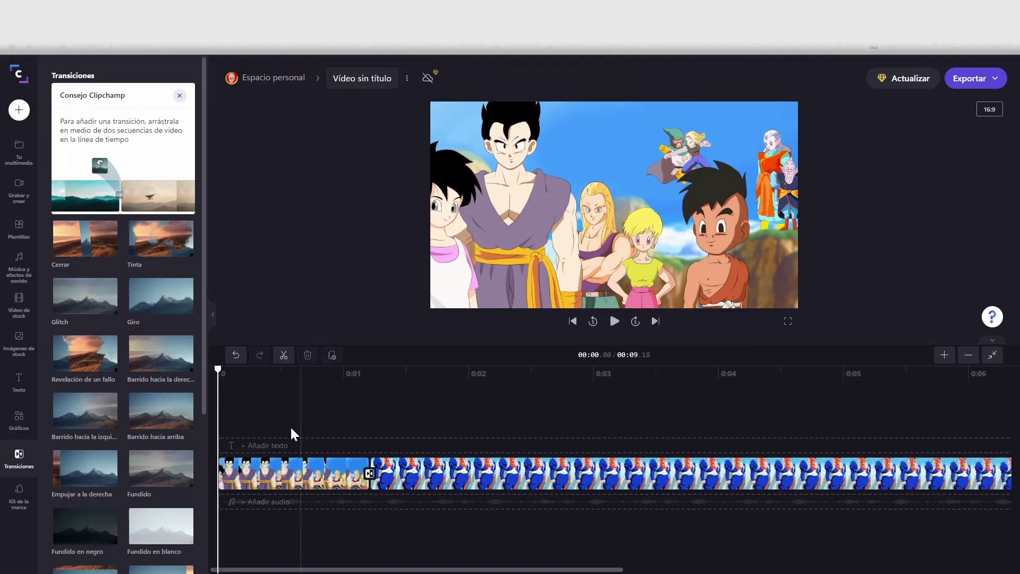
Step: Give the PLANO02.mov clip a 0.4 s fade-in and play back the result
click(294, 472)
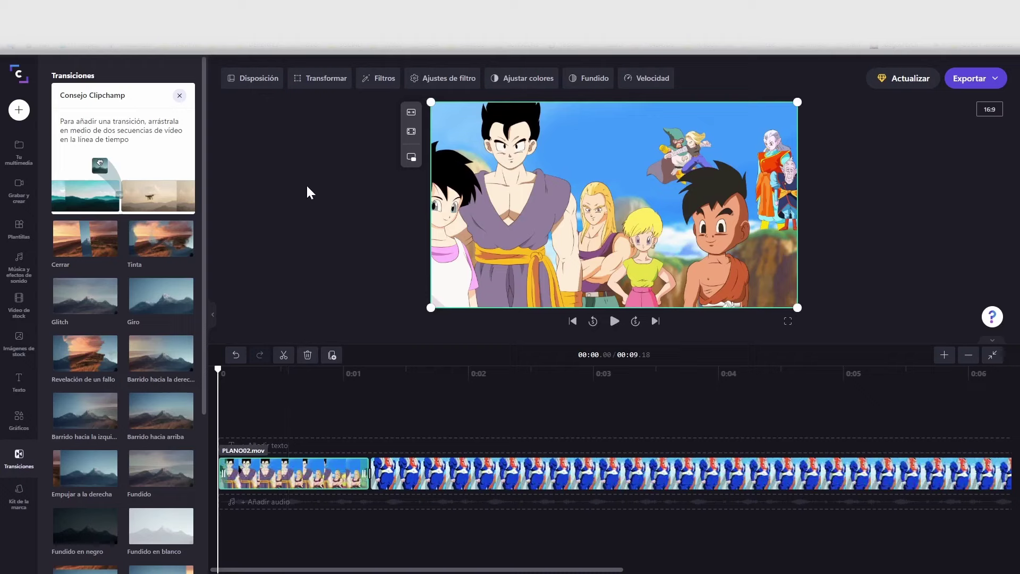
click(590, 85)
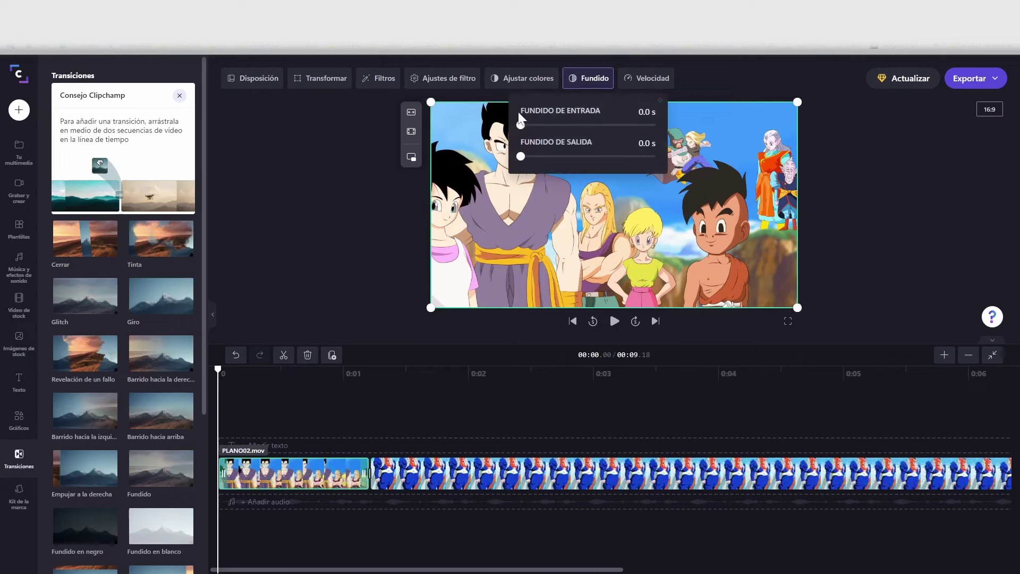
drag(521, 125, 531, 126)
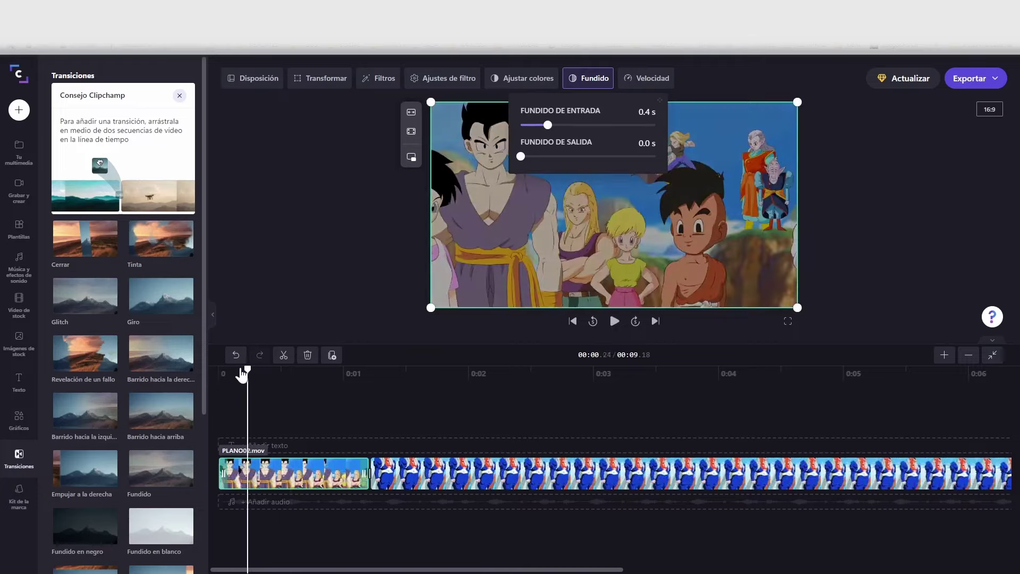
click(364, 357)
key(space)
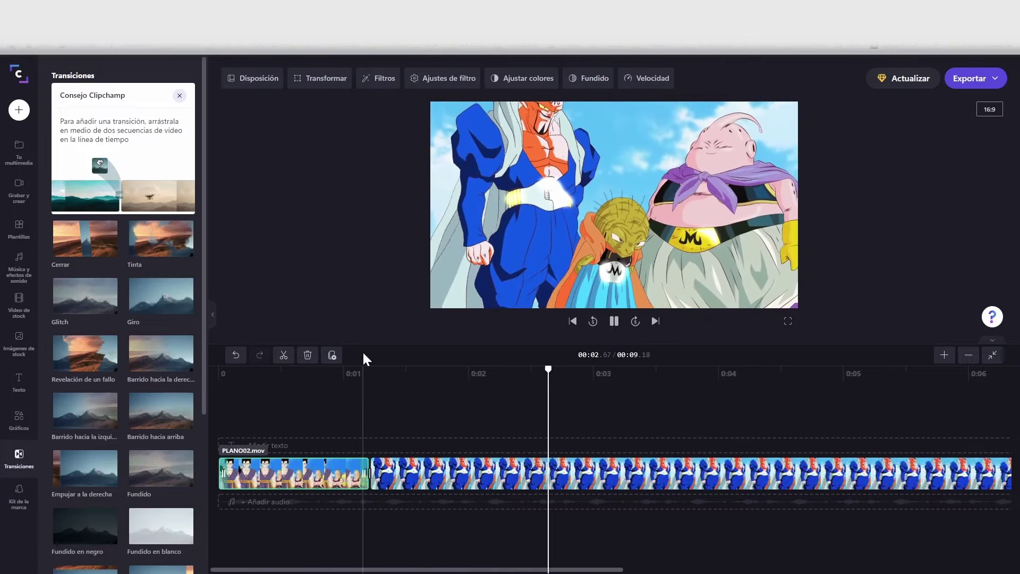
key(space)
Step: Give the PLANO05.mov clip a 0.9 s fade-out and play back its ending
drag(608, 571, 858, 568)
click(849, 480)
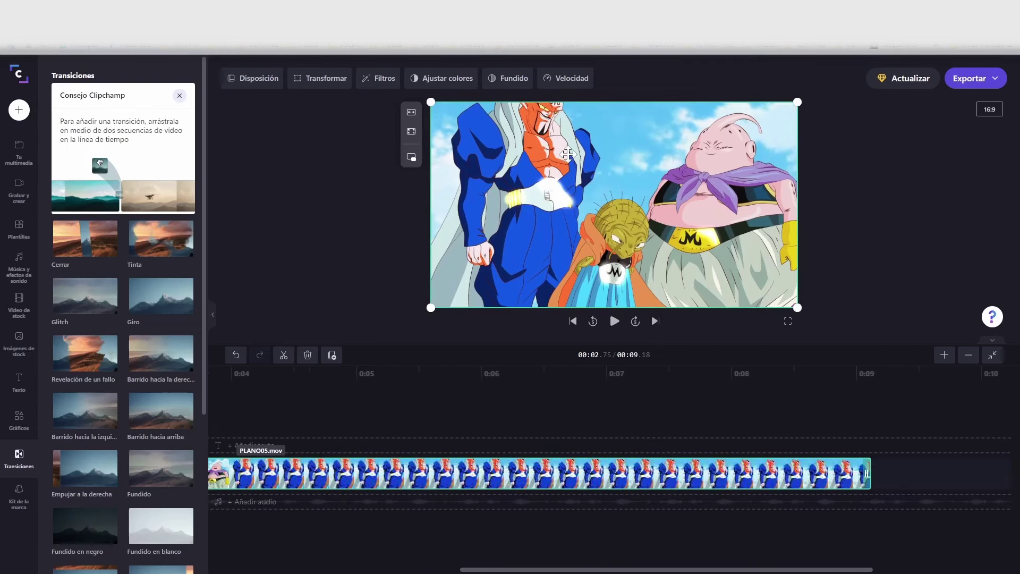
click(507, 81)
drag(440, 156, 486, 158)
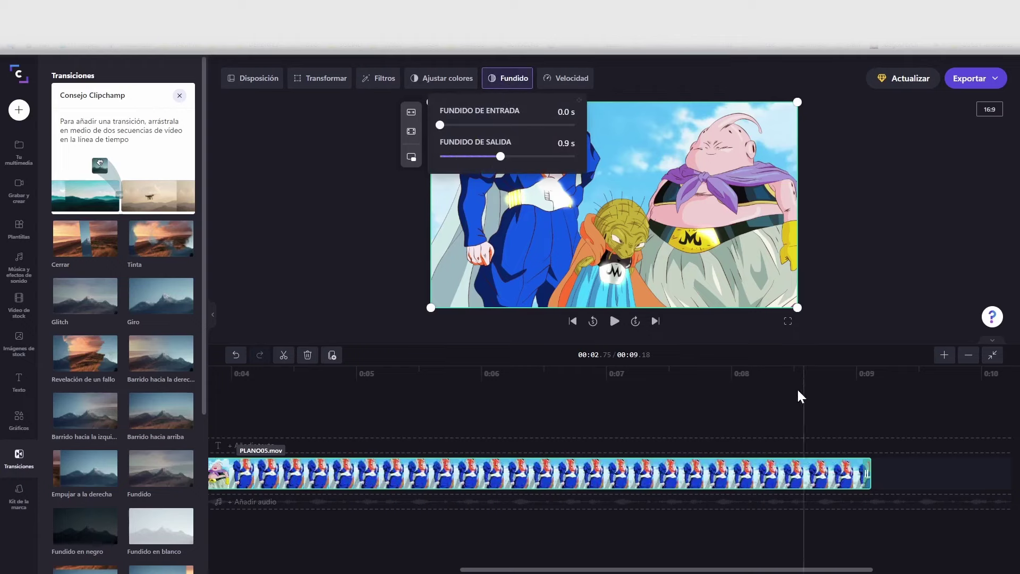
click(699, 372)
key(space)
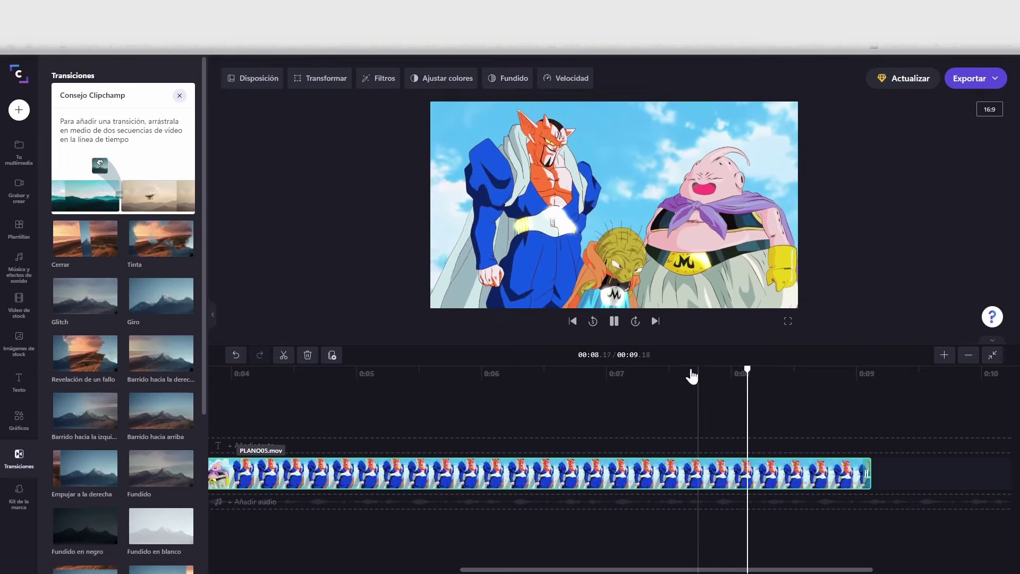
key(space)
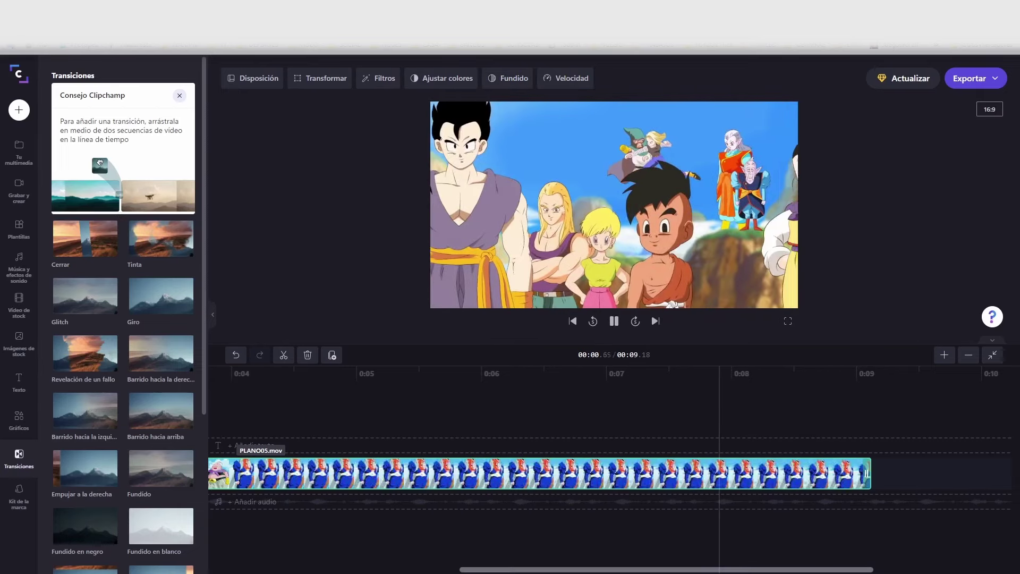
Step: Place PLANO09.mov on a new track above the other clips, starting at about 0:02
click(677, 486)
drag(677, 570, 379, 556)
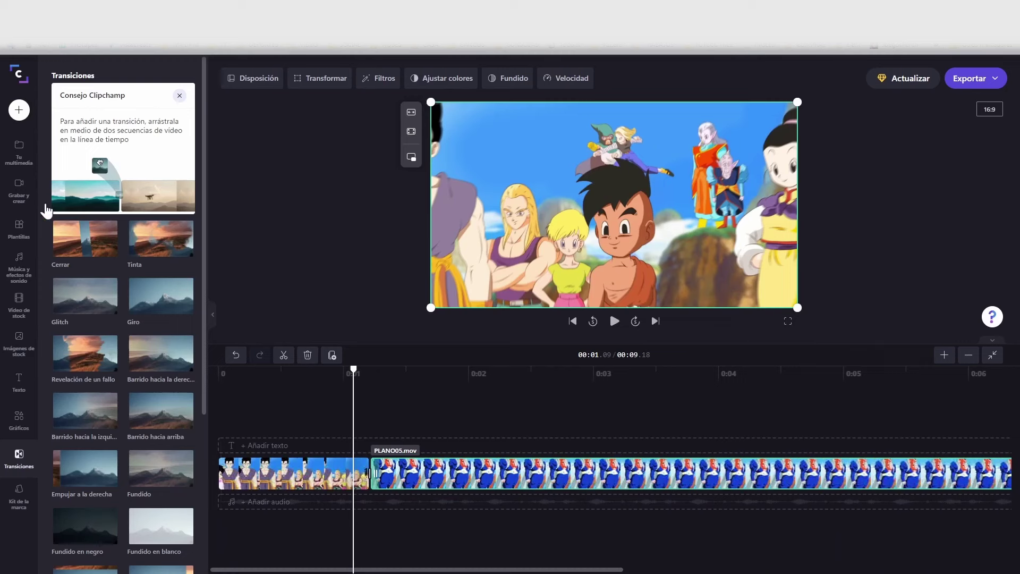
click(22, 150)
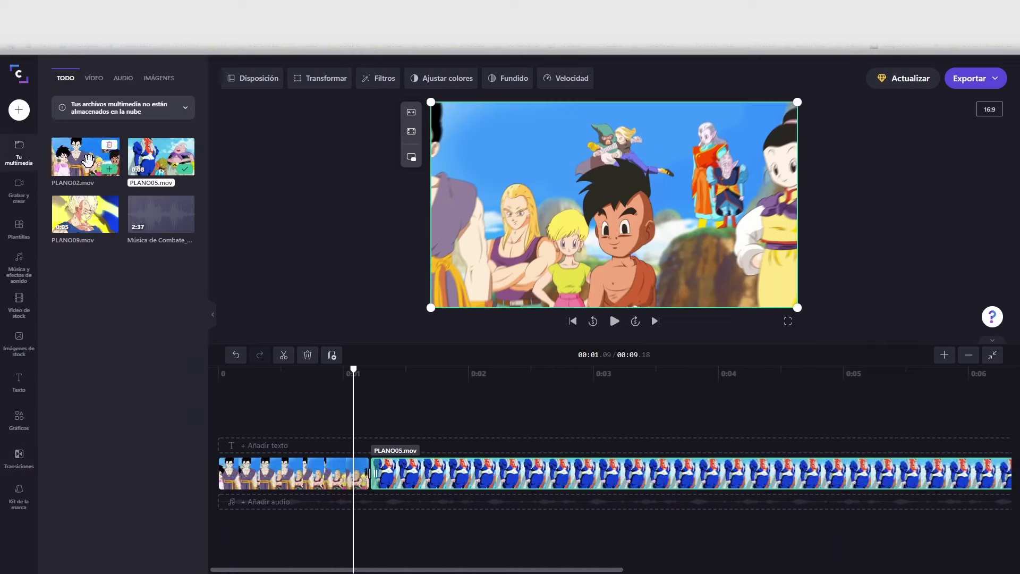
drag(98, 220, 493, 421)
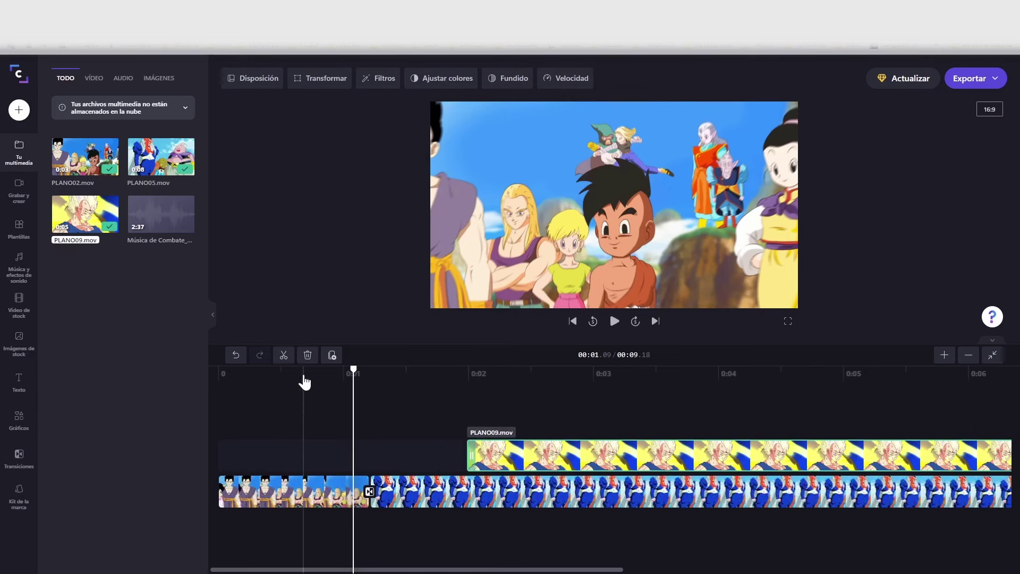
Step: Play the timeline from the start to check how PLANO09.mov covers the clip beneath it
drag(304, 382, 203, 366)
key(space)
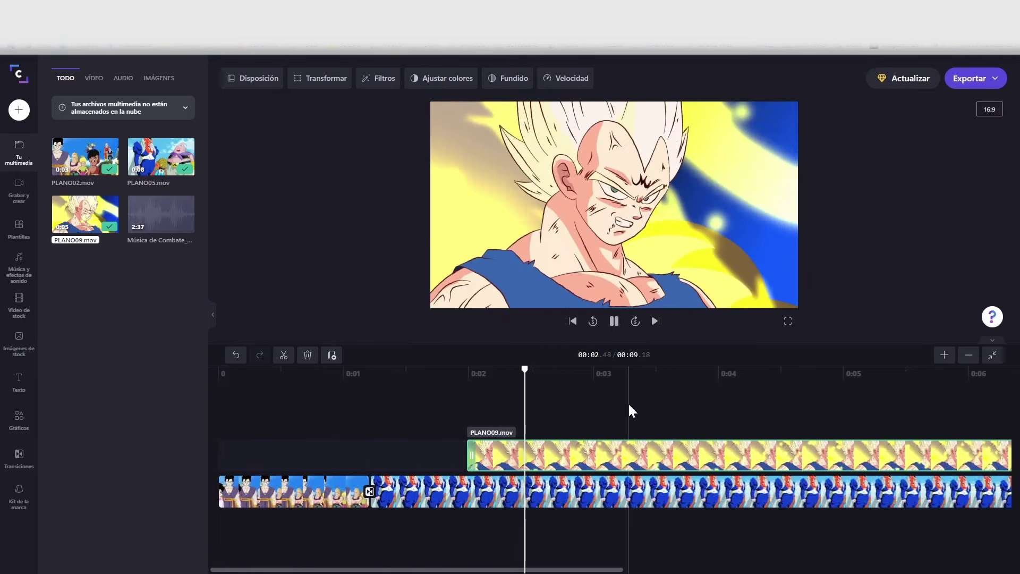
key(space)
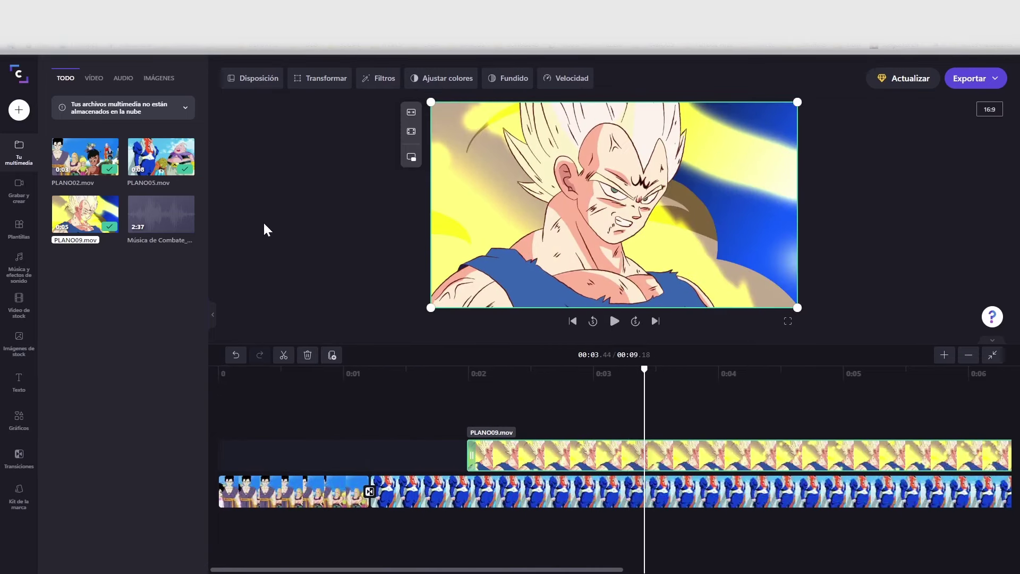
Step: Add the Música de Combate audio below the video clips at the timeline start and trim its beginning slightly
mouse_move(172, 211)
drag(160, 211, 259, 537)
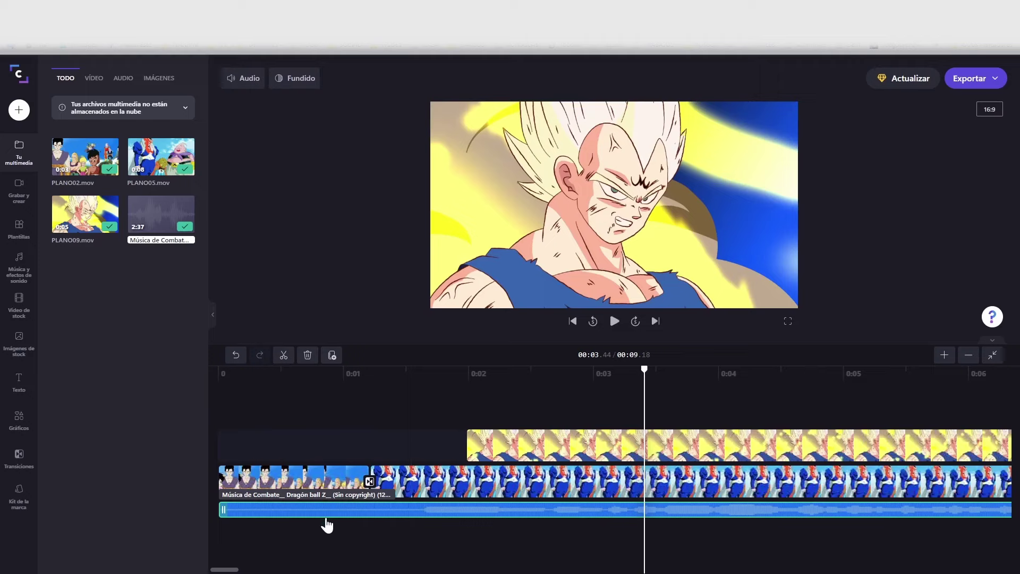
drag(222, 507, 246, 514)
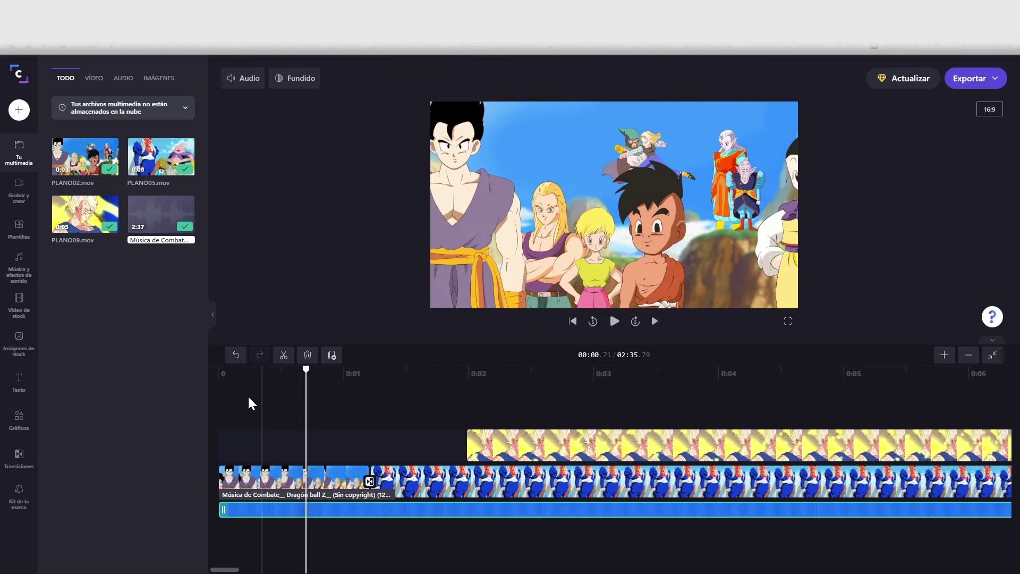
Step: Add a Circular title on a track above PLANO09.mov, shortened and positioned to span about 0:02.7 to 0:04.9
click(18, 384)
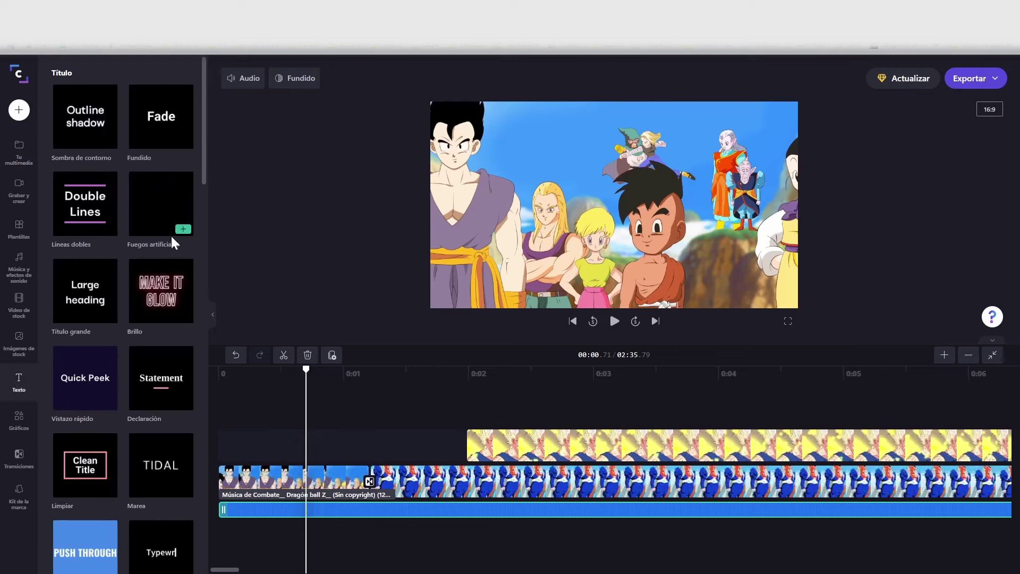
scroll(158, 311, down, 8)
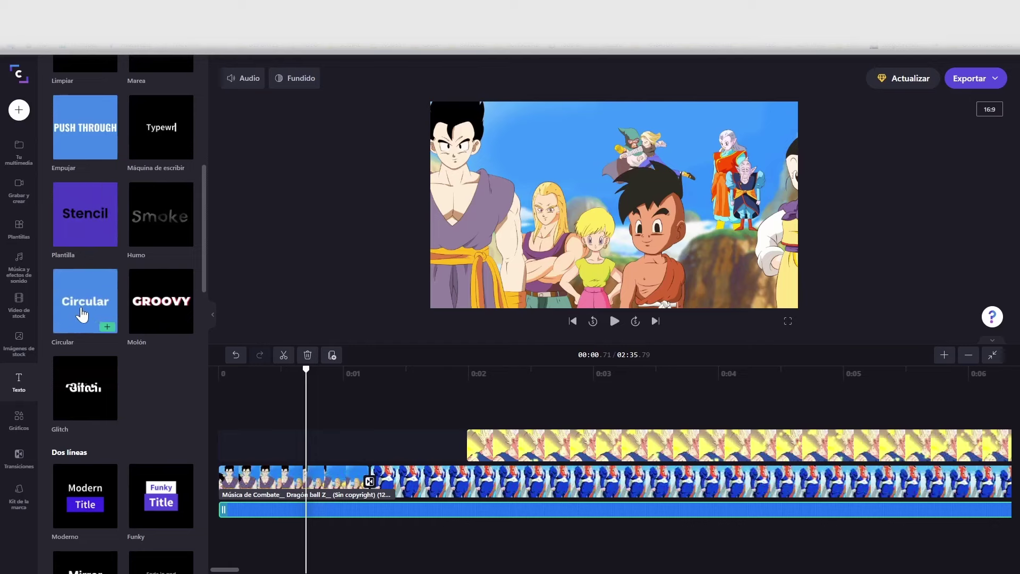
drag(78, 310, 497, 428)
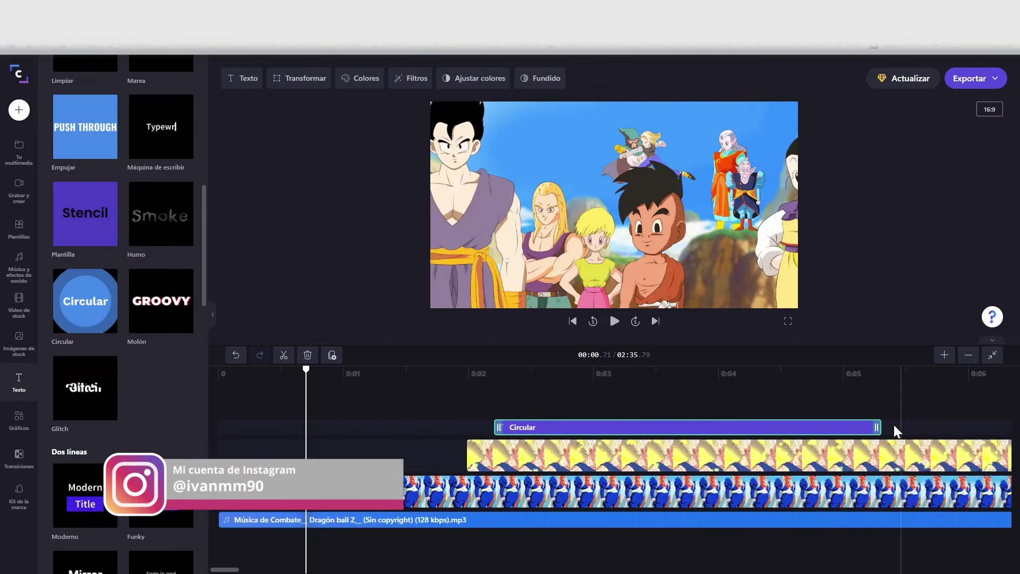
drag(877, 427, 766, 425)
drag(691, 428, 759, 427)
Step: Replace the Circular title's text with "Suscríbete"
click(625, 376)
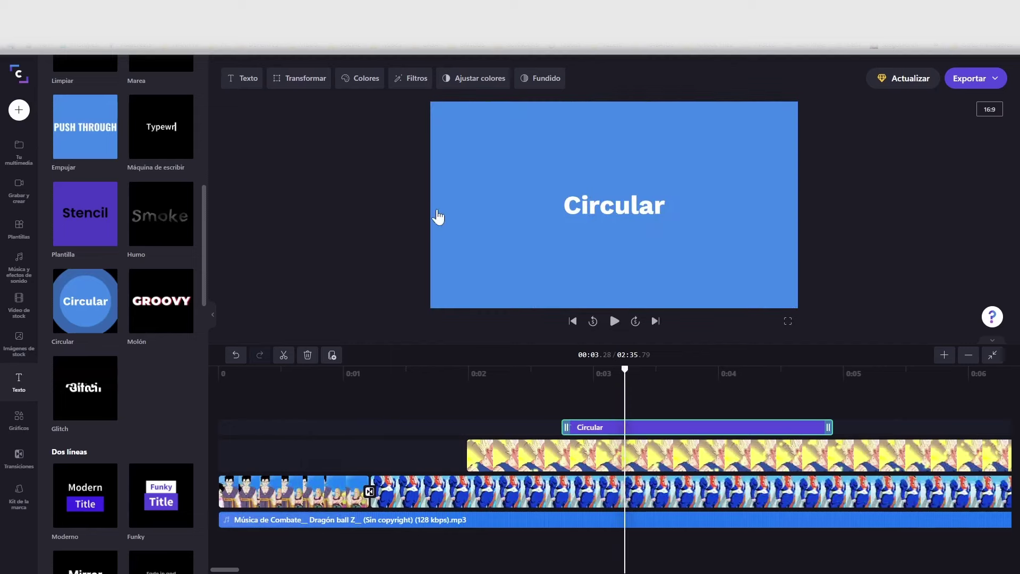
click(241, 85)
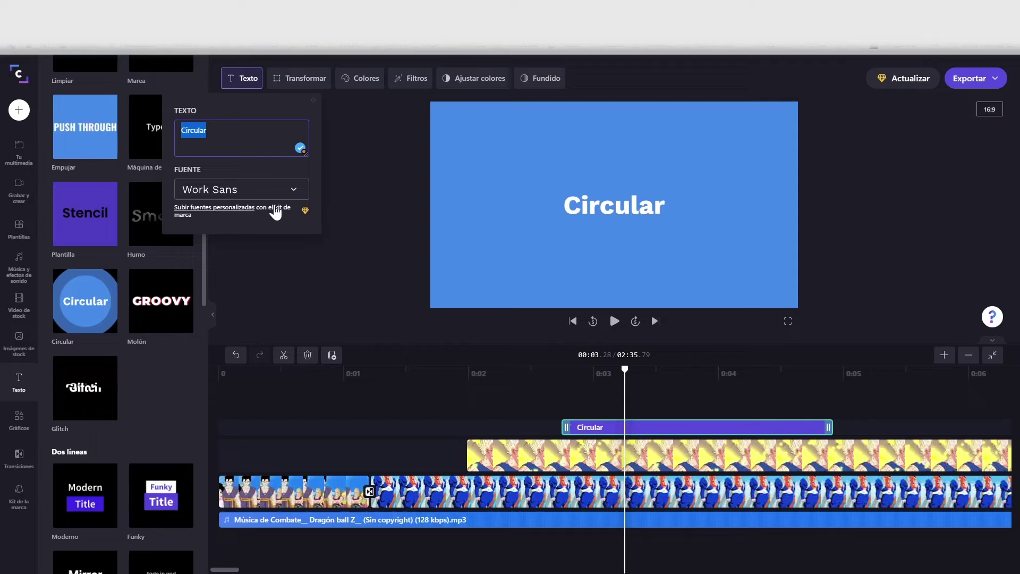
text(Suscr)
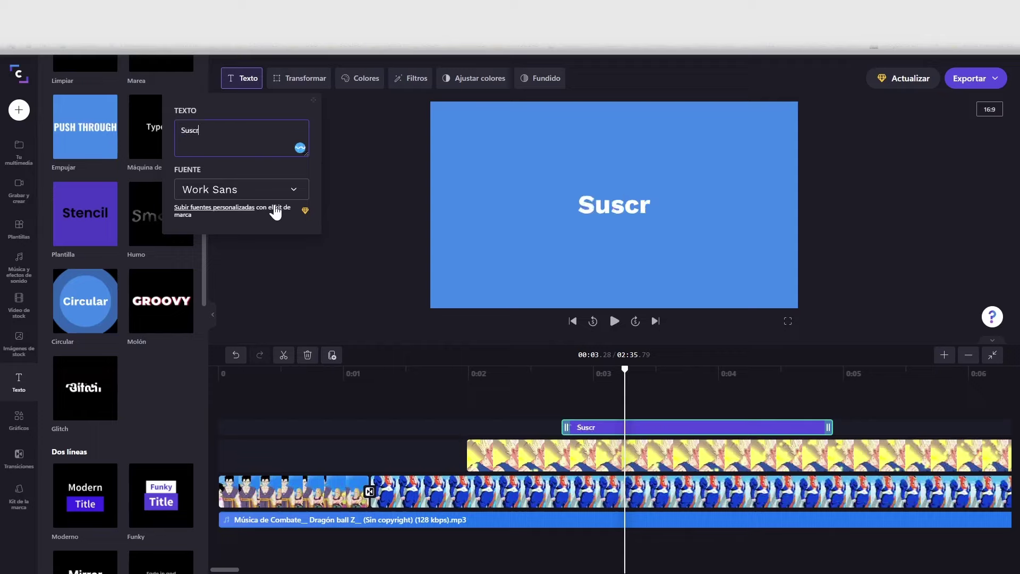
text(íbete)
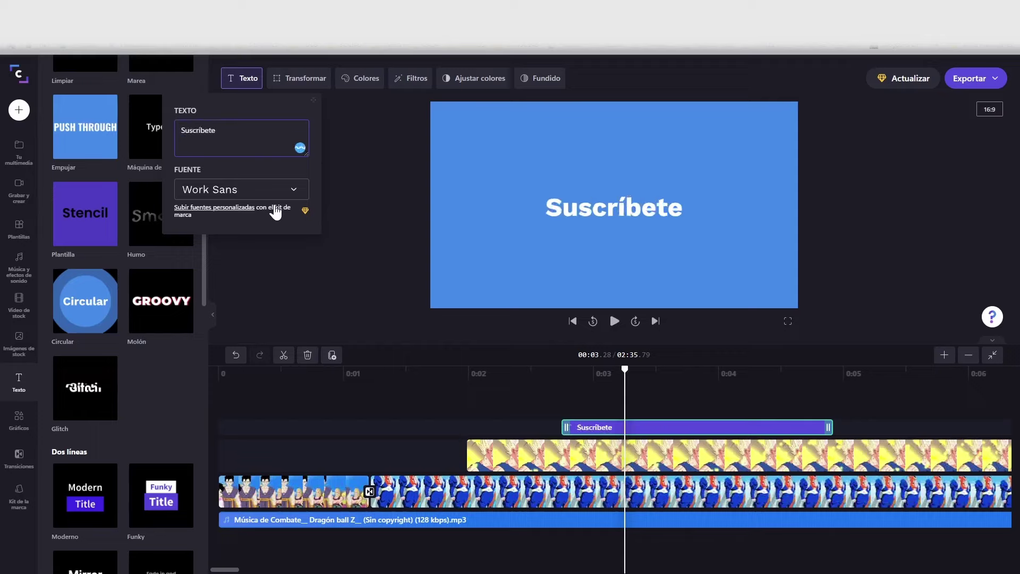
Step: Set the font of the "Suscríbete" title to Krona One
click(295, 192)
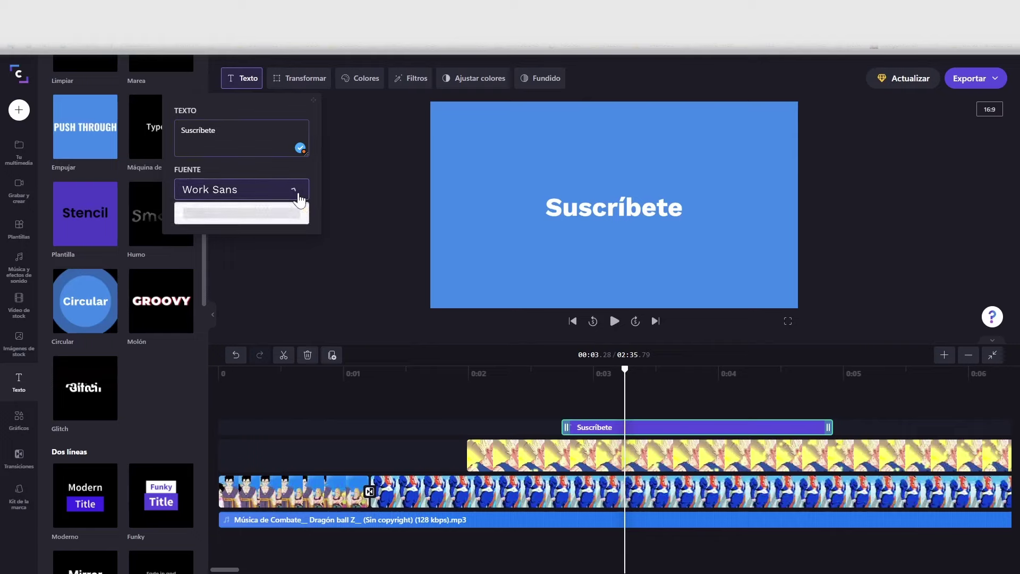
scroll(223, 441, down, 1)
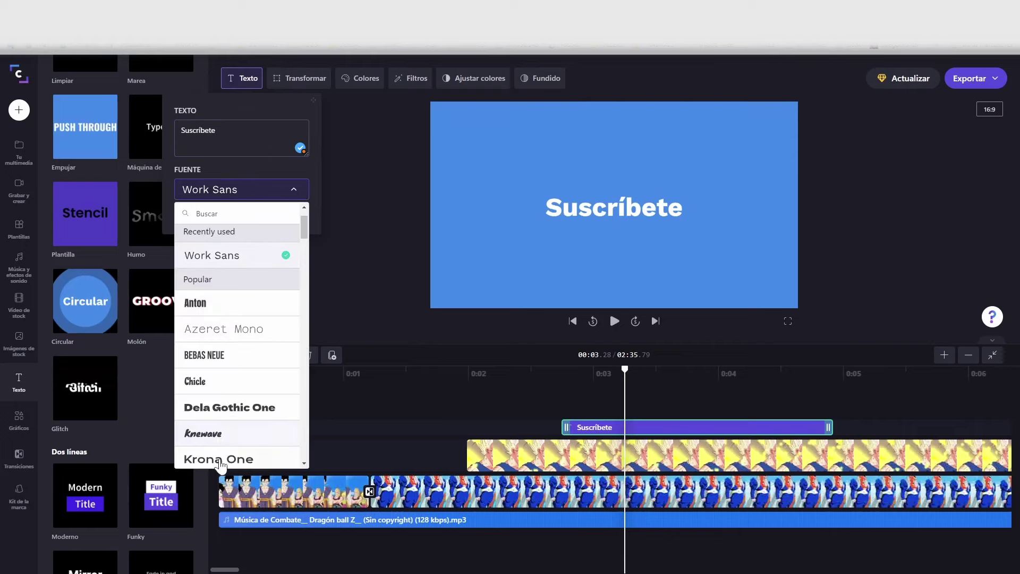
click(220, 461)
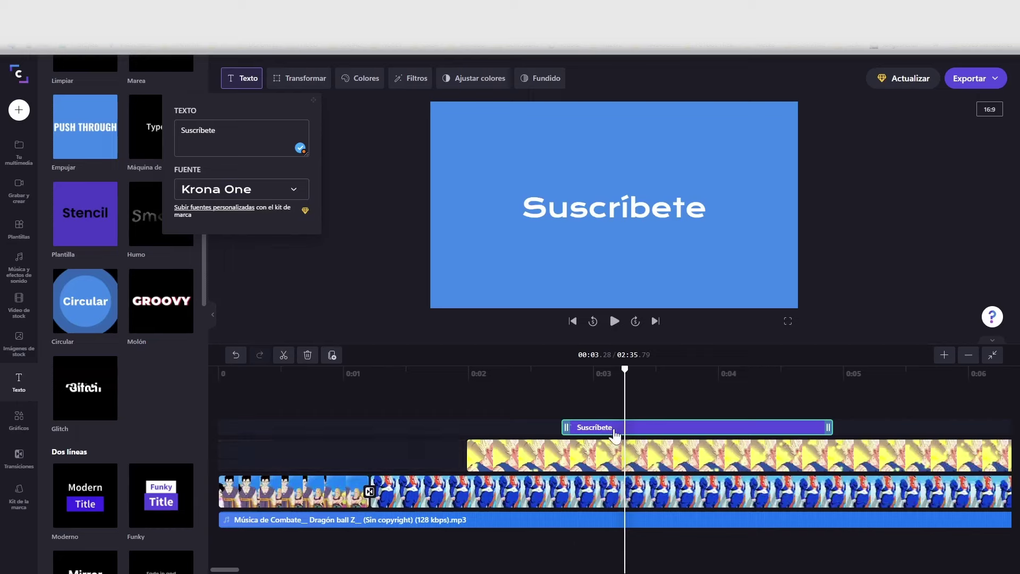
Step: Open the custom colour picker for the background colour of the "Suscríbete" title
click(372, 79)
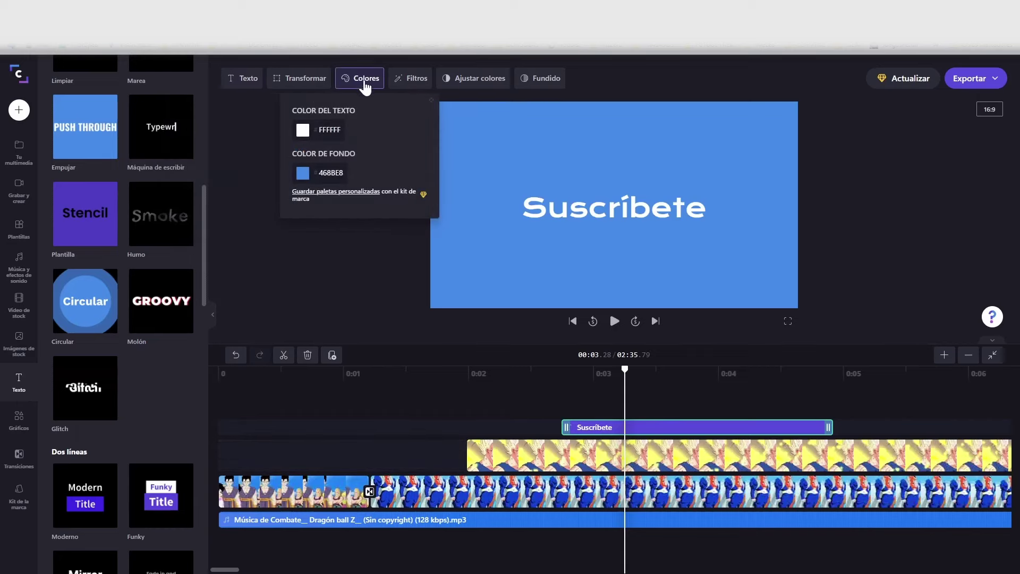
click(304, 170)
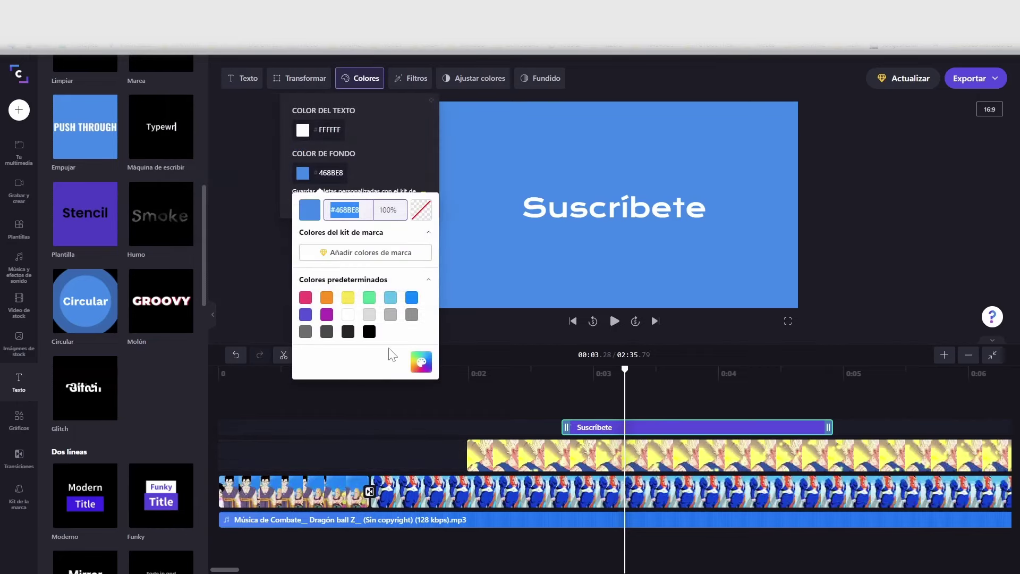
click(421, 362)
click(896, 375)
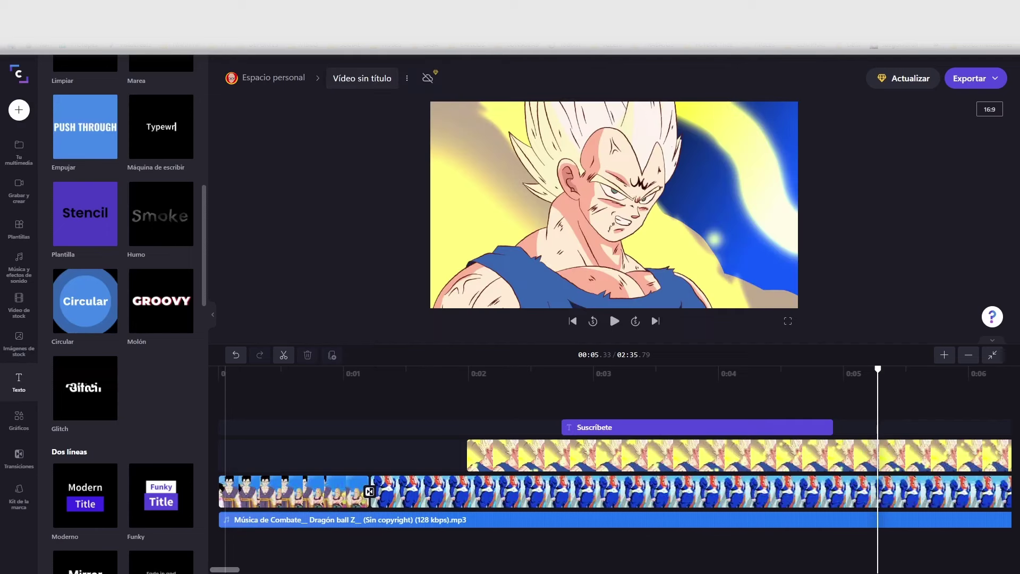
Step: Trim the end of the Música de Combate audio so it finishes just past the last video clip, at about 0:09
scroll(611, 452, right, 5)
scroll(645, 533, left, 5)
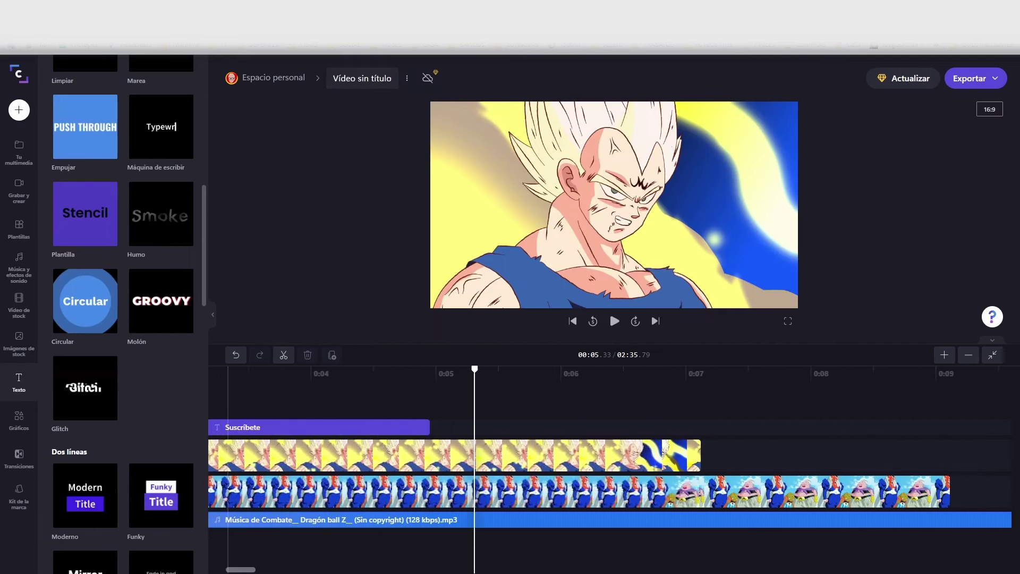
scroll(645, 533, right, 7)
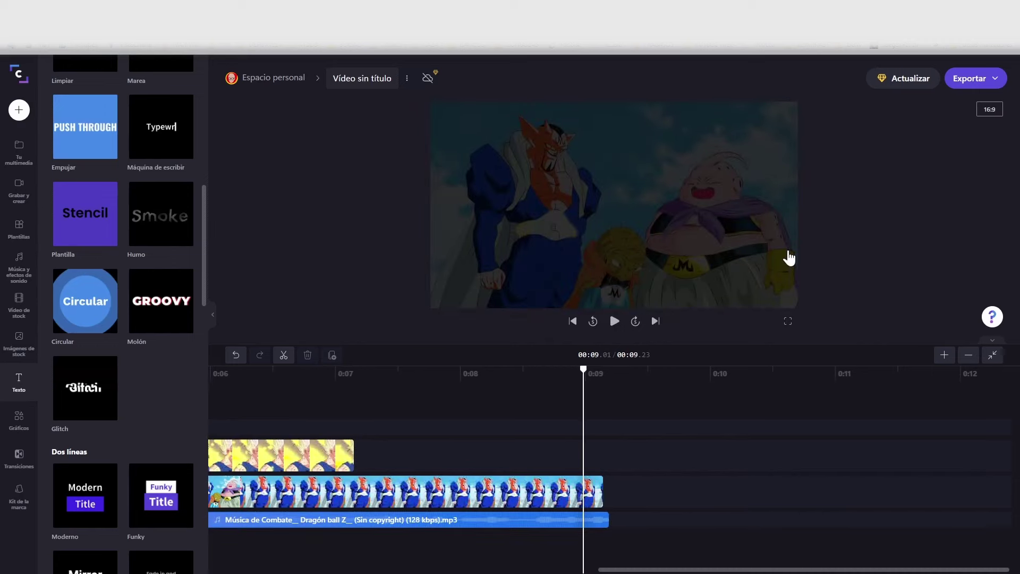
Step: Export the video as a 1080p MP4 and check the downloaded file in VLC media player
click(976, 80)
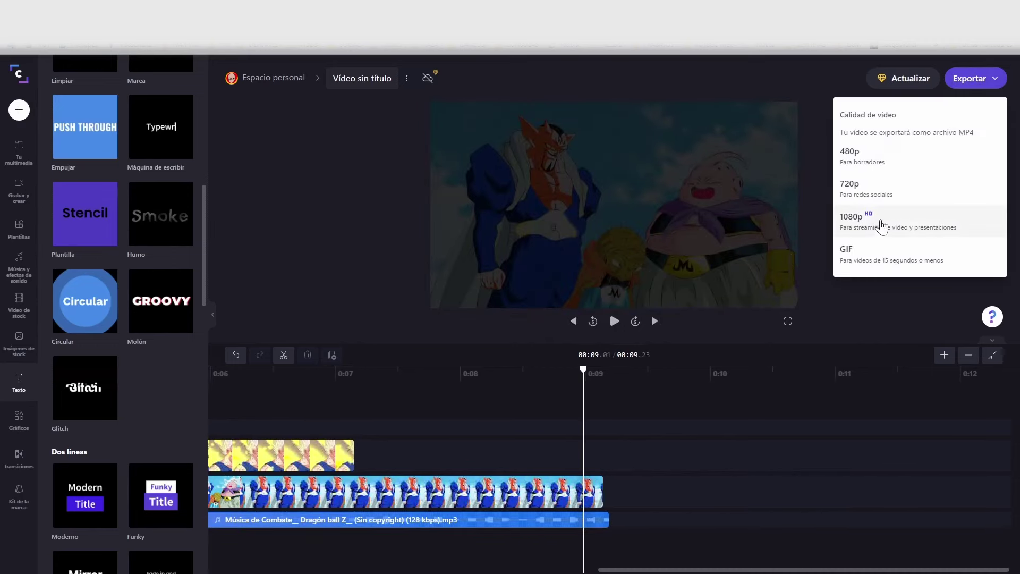
click(887, 229)
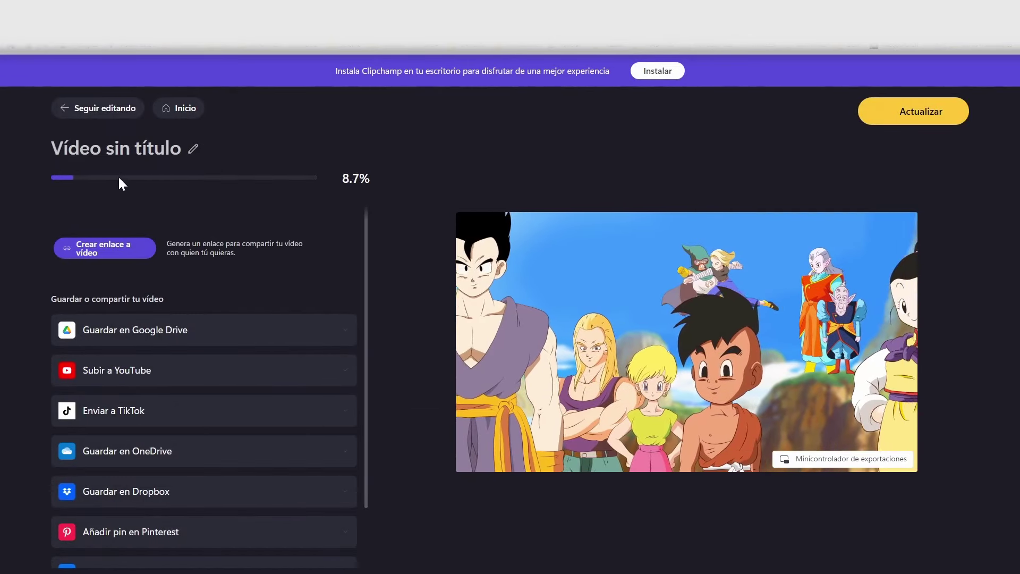
scroll(213, 329, down, 1)
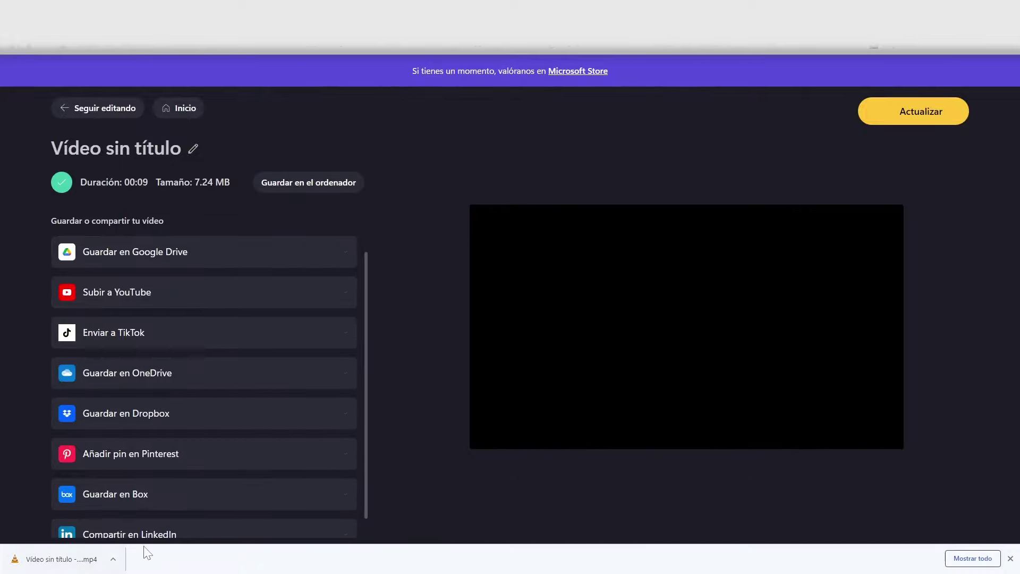
click(82, 560)
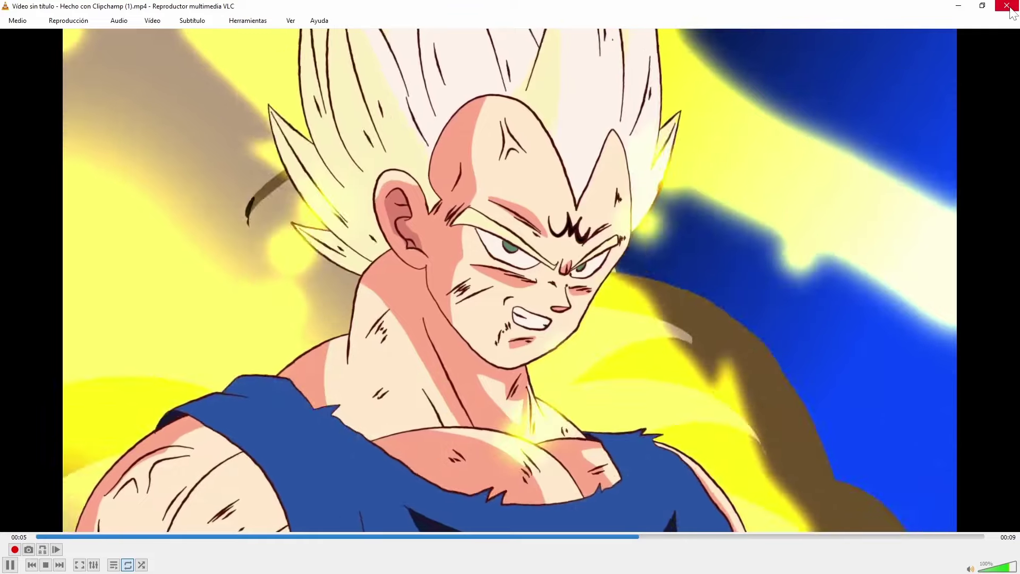
click(1008, 6)
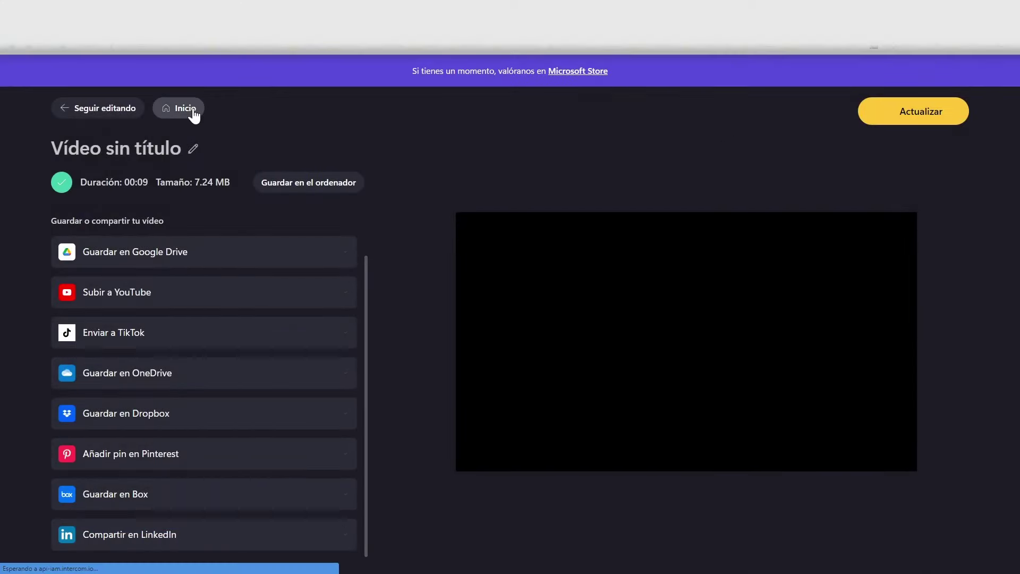
Step: Browse the YouTube templates from the home page and start a project from "Intro de tarjeta actual para juegos en YouTube"
click(193, 107)
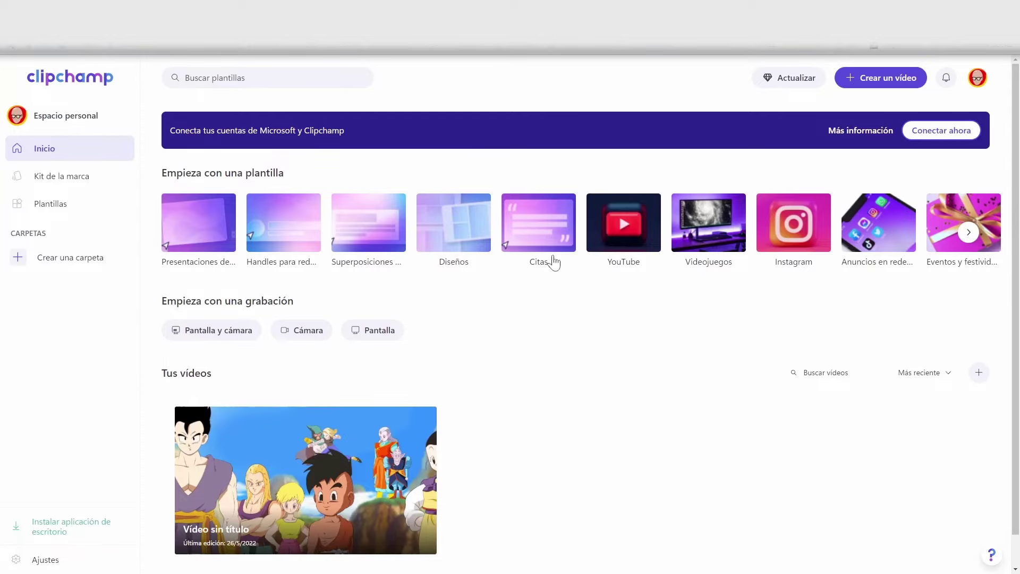
click(636, 233)
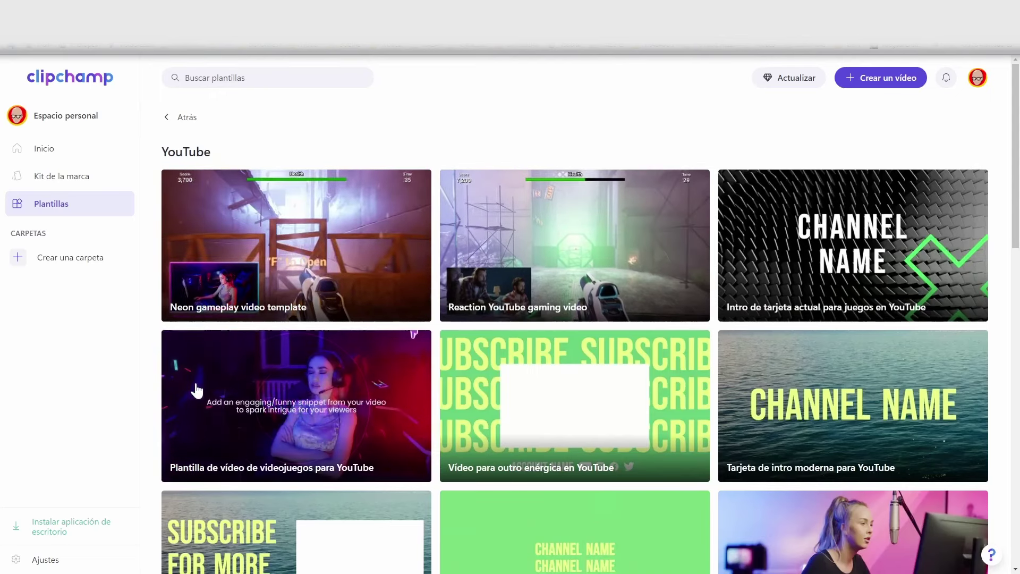
scroll(193, 388, down, 7)
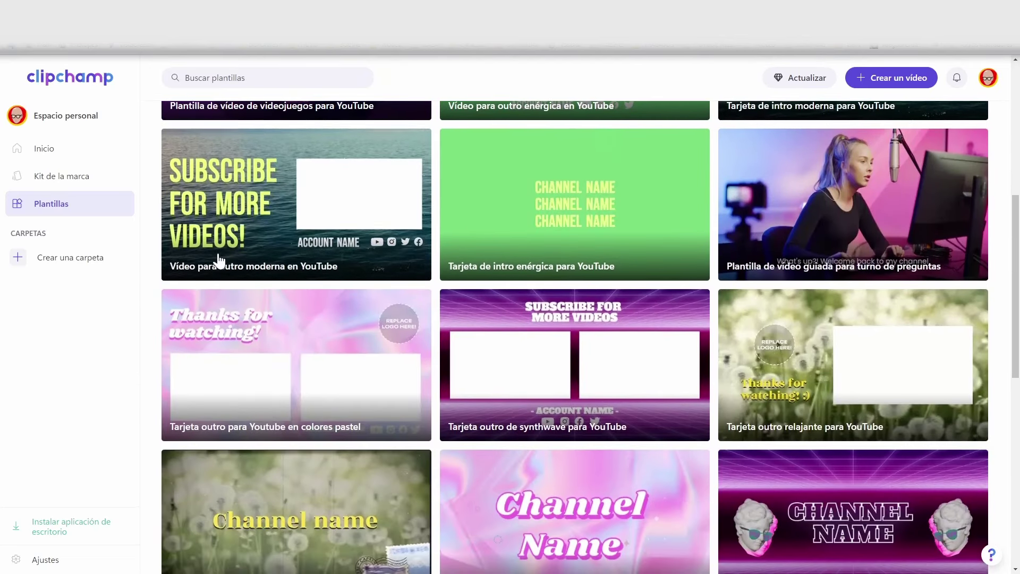
scroll(221, 260, down, 10)
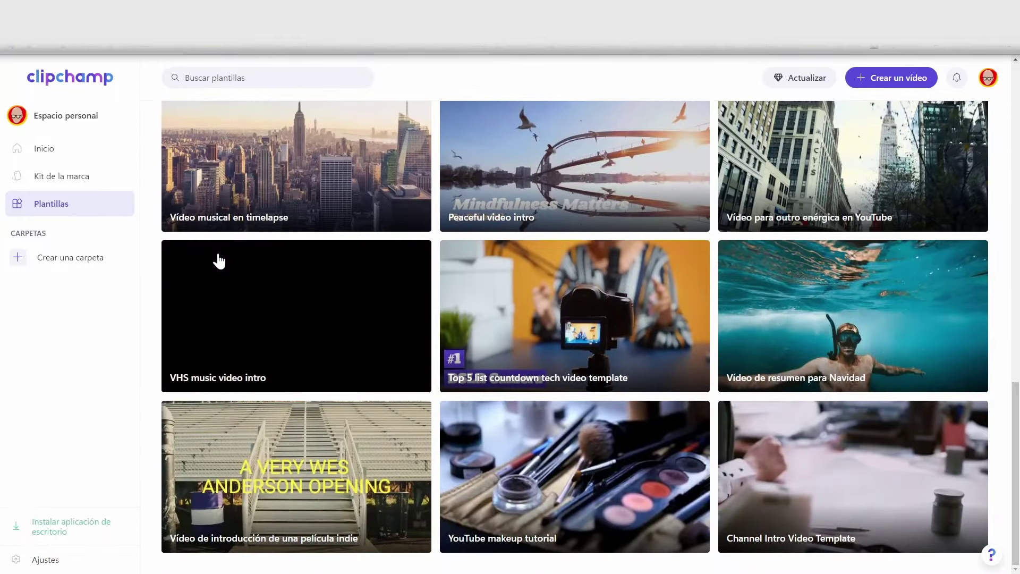
scroll(275, 292, up, 5)
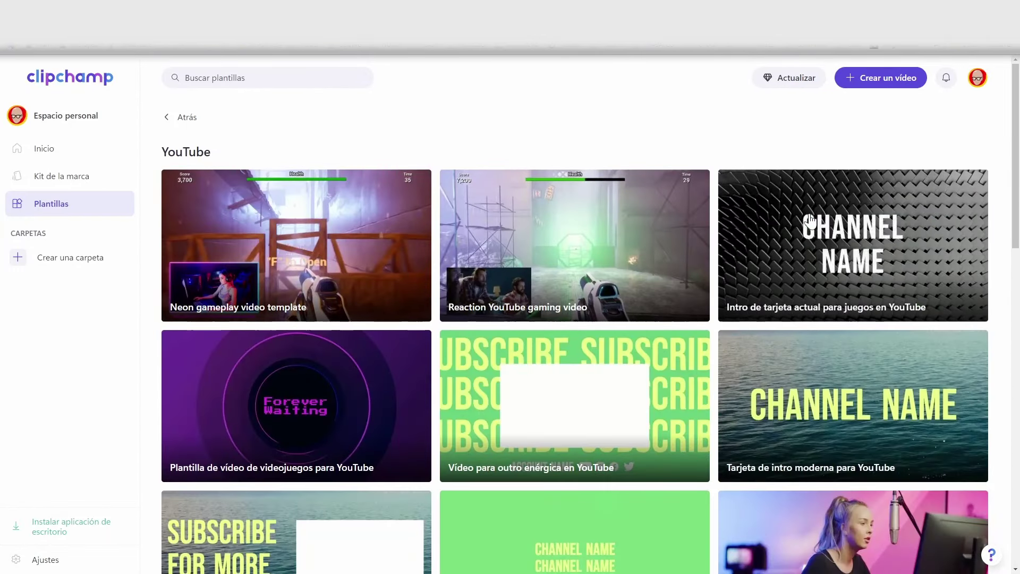
click(810, 221)
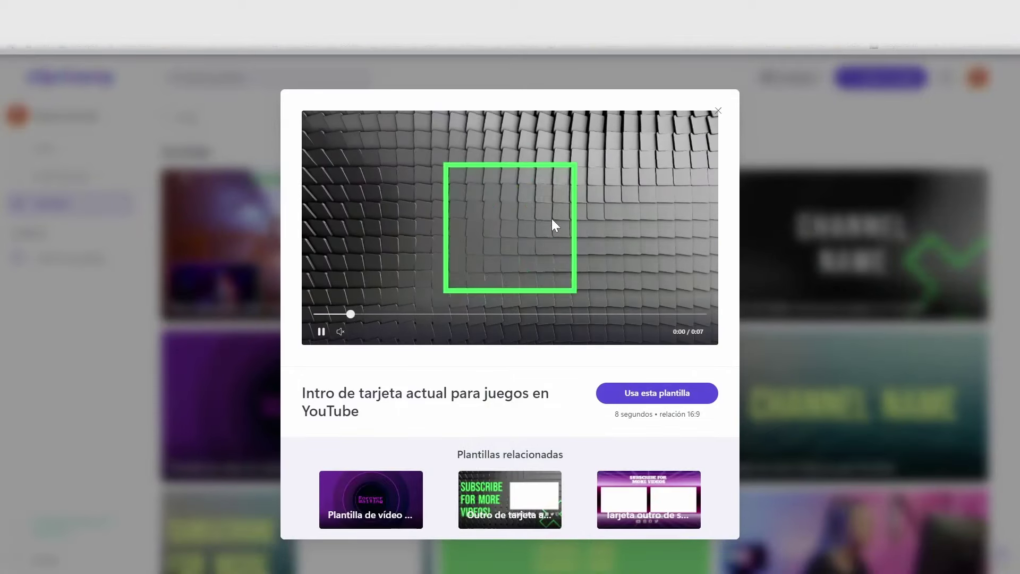
click(629, 394)
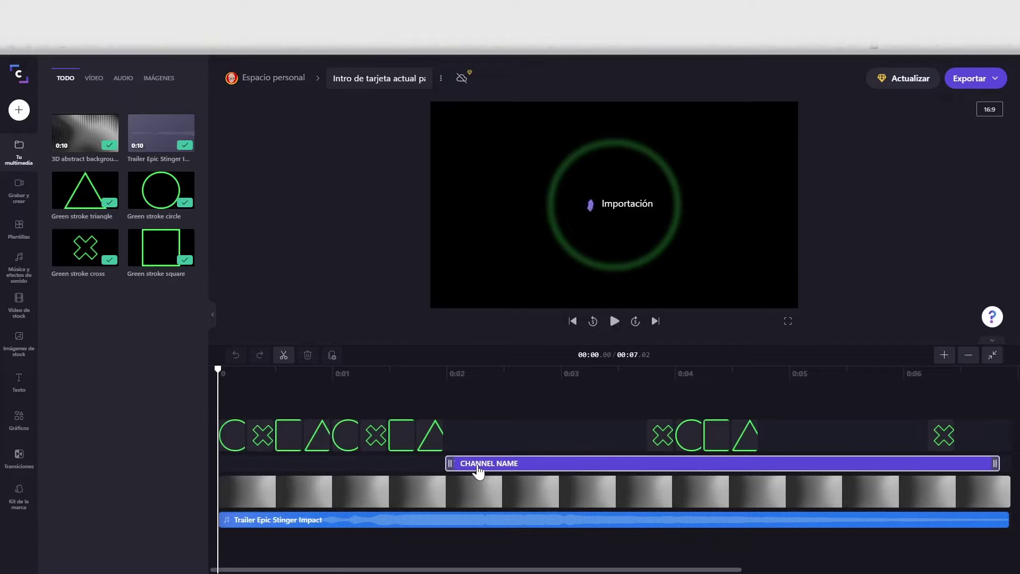
Step: Replace the template's CHANNEL NAME title text with the creator's name and play the intro from the start
click(478, 468)
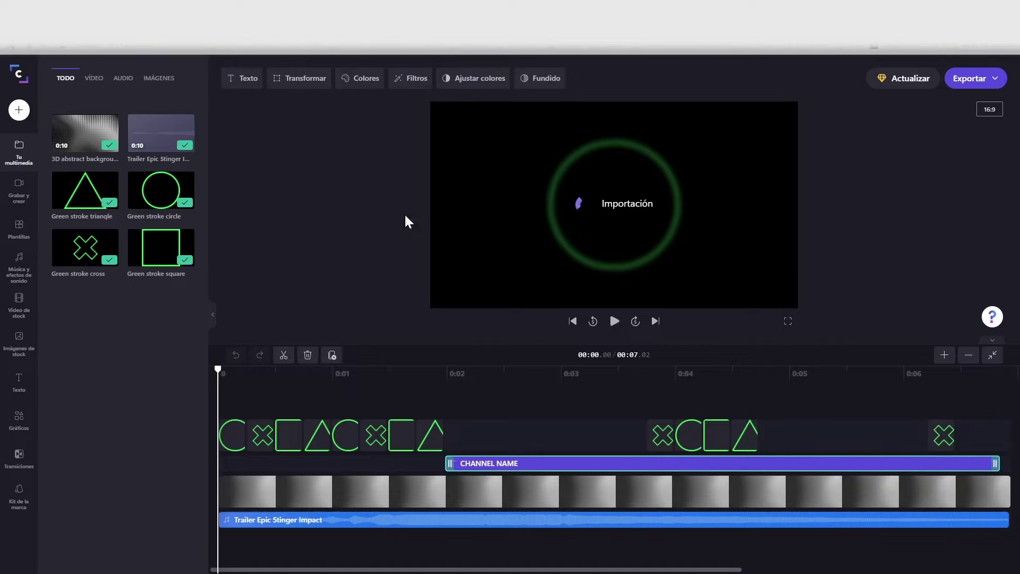
click(255, 88)
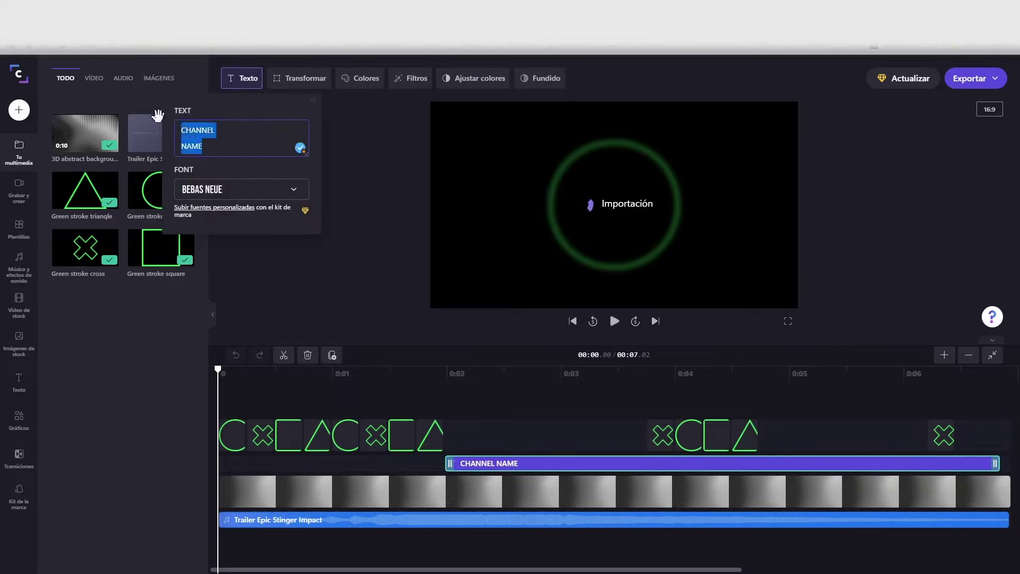
text(IVAN MM)
click(225, 330)
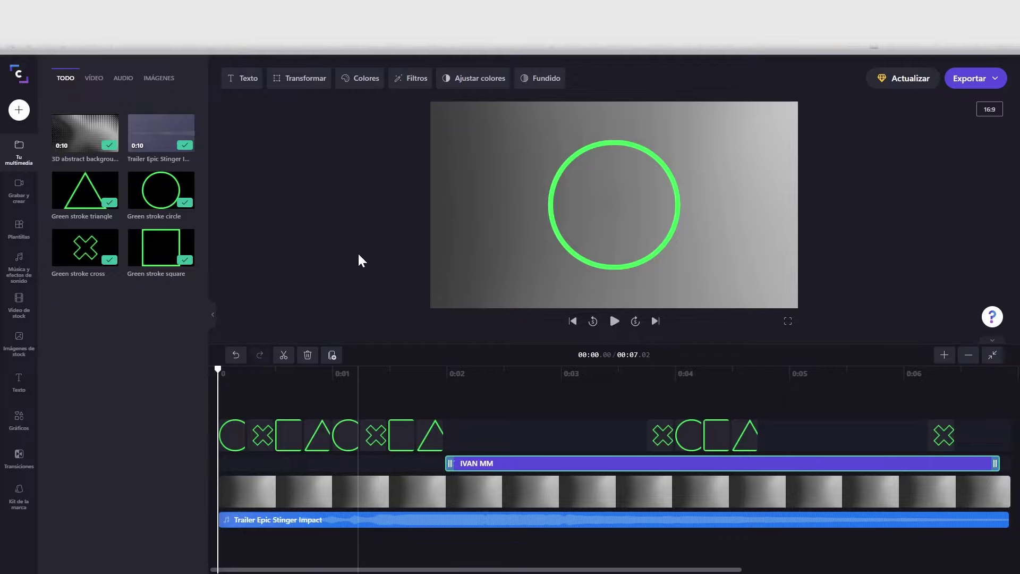
key(space)
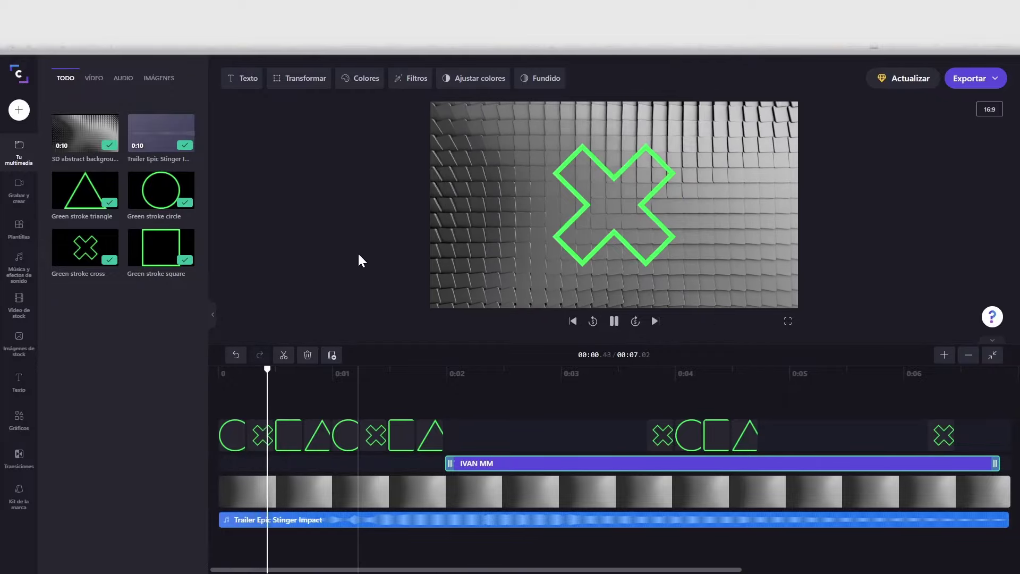